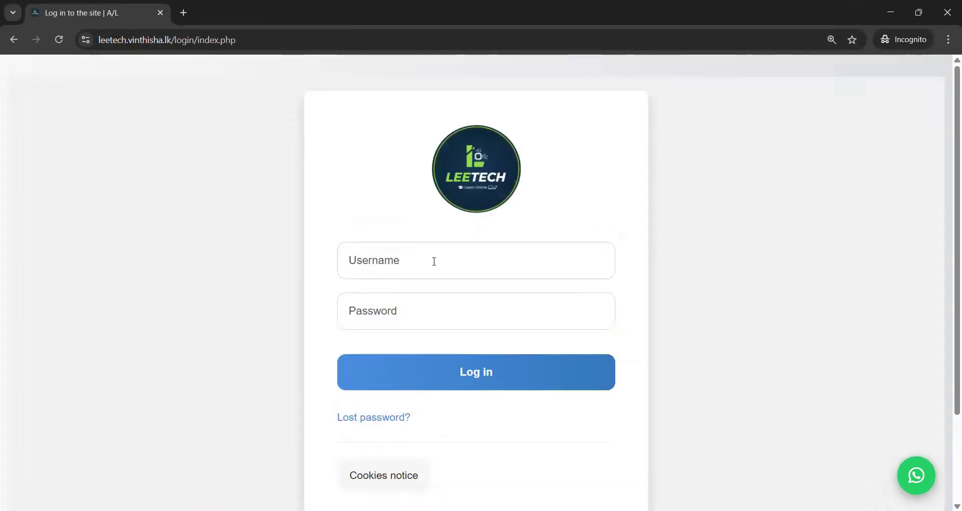
- Log in to LEETECH by entering the student's username and password
left_click(434, 260)
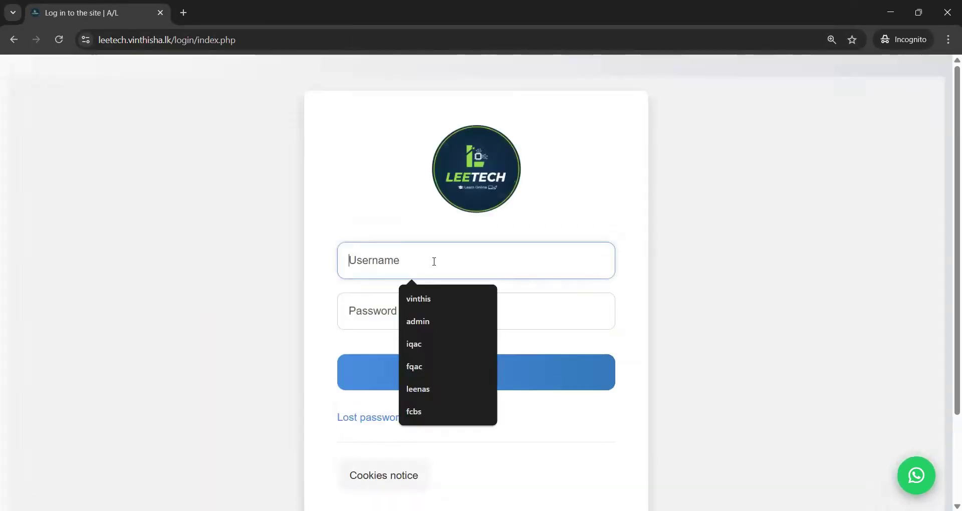
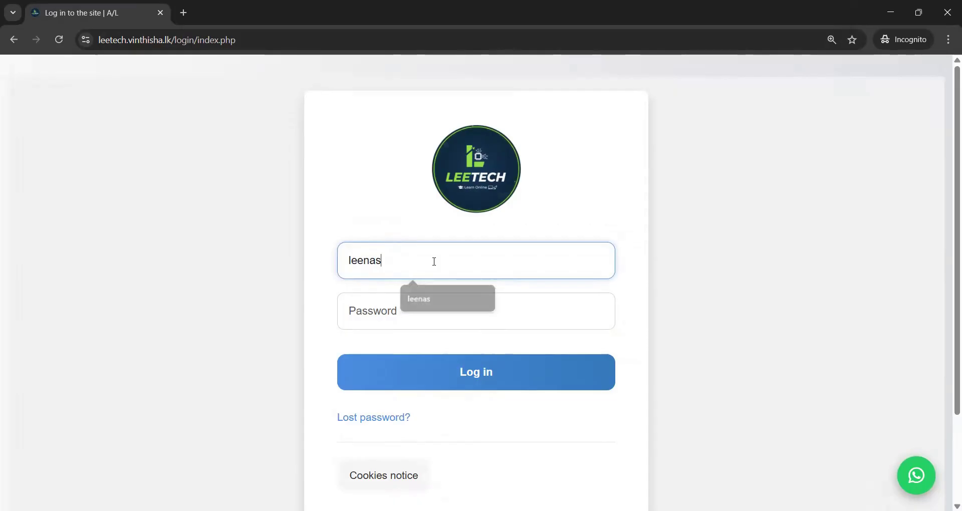
left_click(394, 307)
type("••••••••")
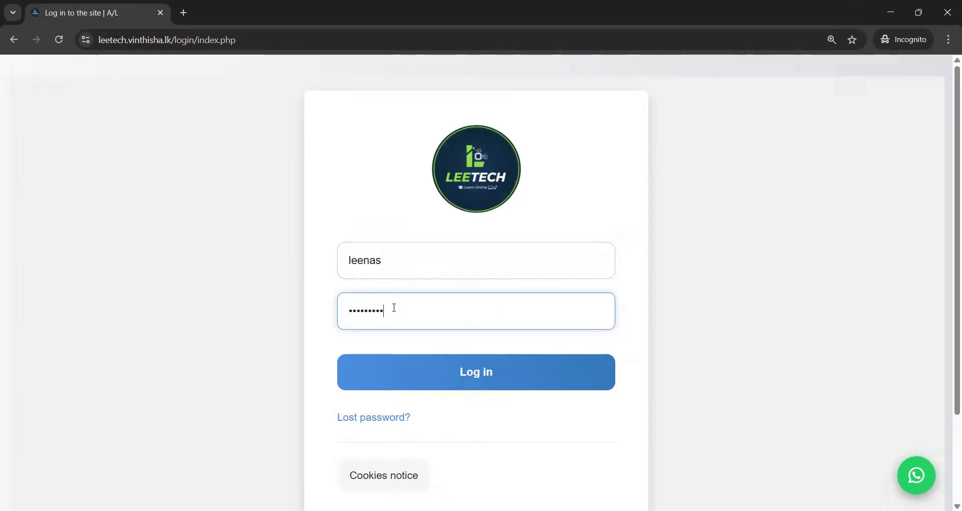
key("Return")
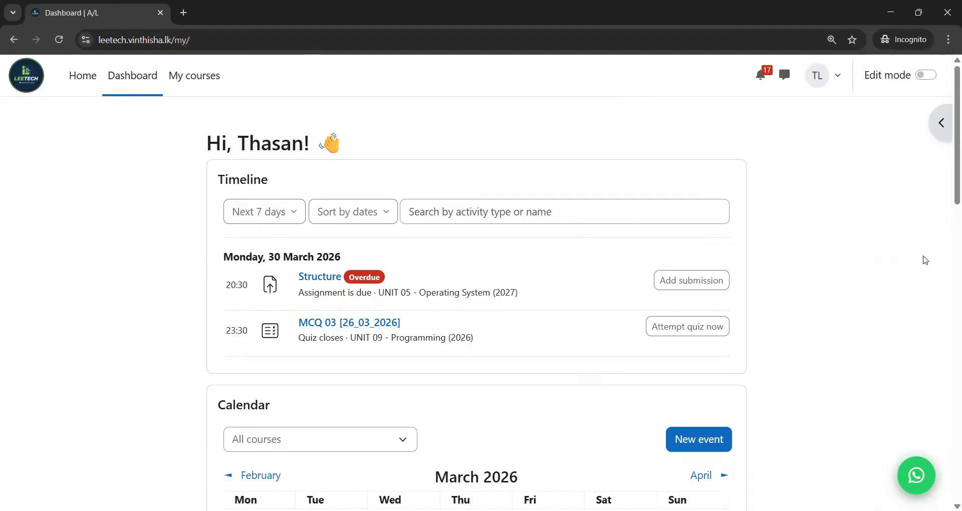
- Check the dashboard timeline, close the navigation drawer and maximize the browser window
scroll(948, 244, "down", 4)
scroll(948, 245, "down", 1)
scroll(948, 239, "up", 1)
scroll(948, 244, "down", 1)
scroll(949, 236, "up", 1)
scroll(948, 236, "up", 5)
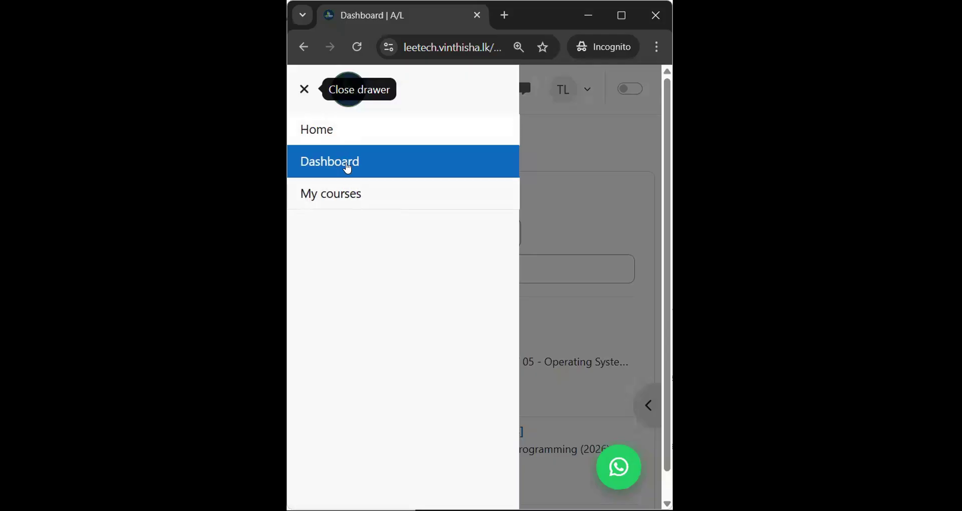
left_click(303, 88)
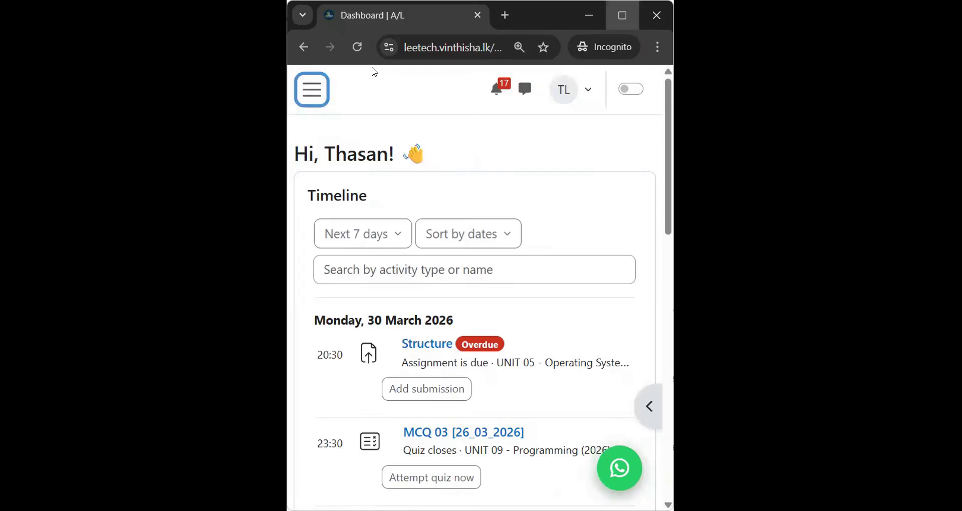
key("super+Up")
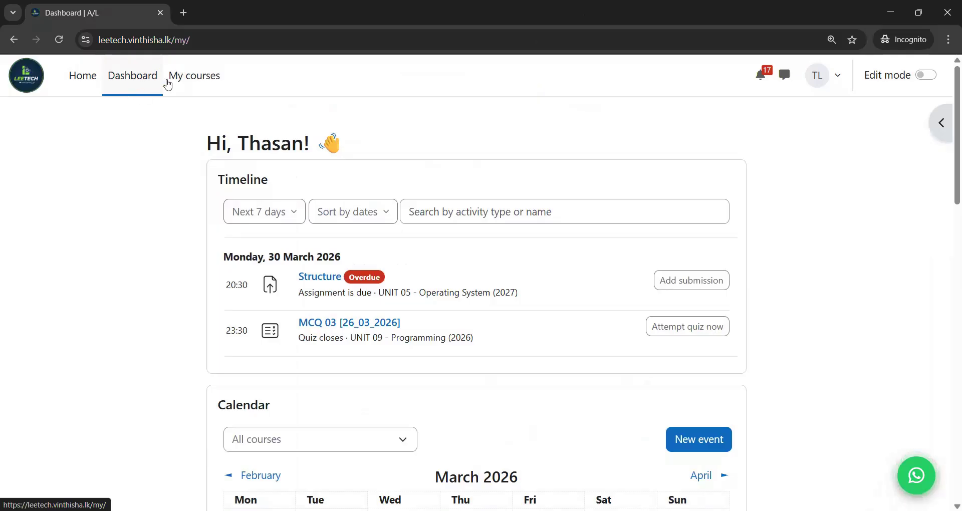
- Open the UNIT 09 - Programming (2026) course from My courses and scroll to its MCQ quizzes
left_click(195, 86)
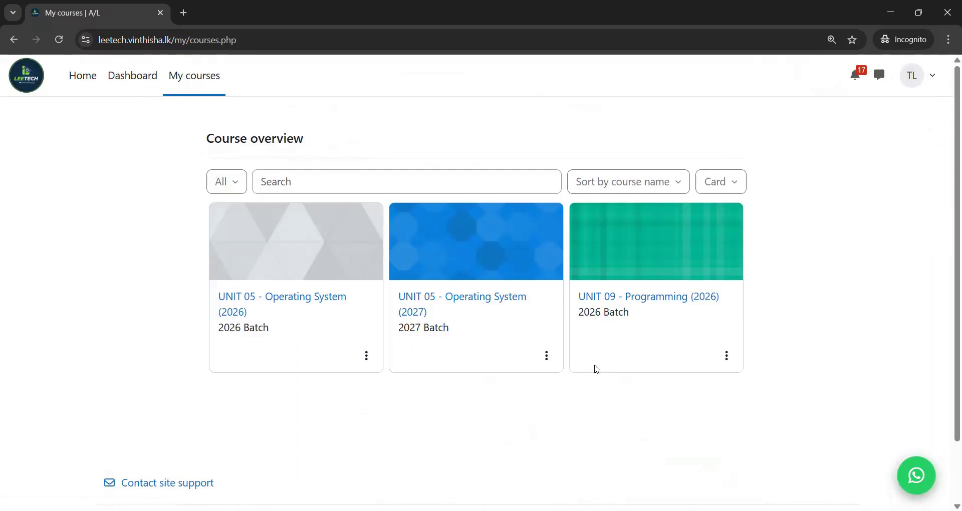
left_click(630, 297)
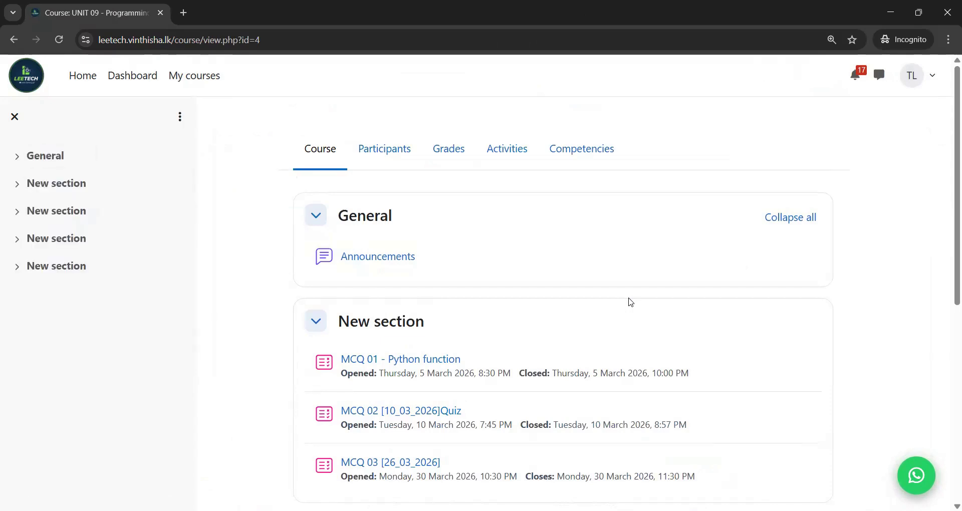
scroll(947, 251, "down", 2)
scroll(948, 262, "down", 2)
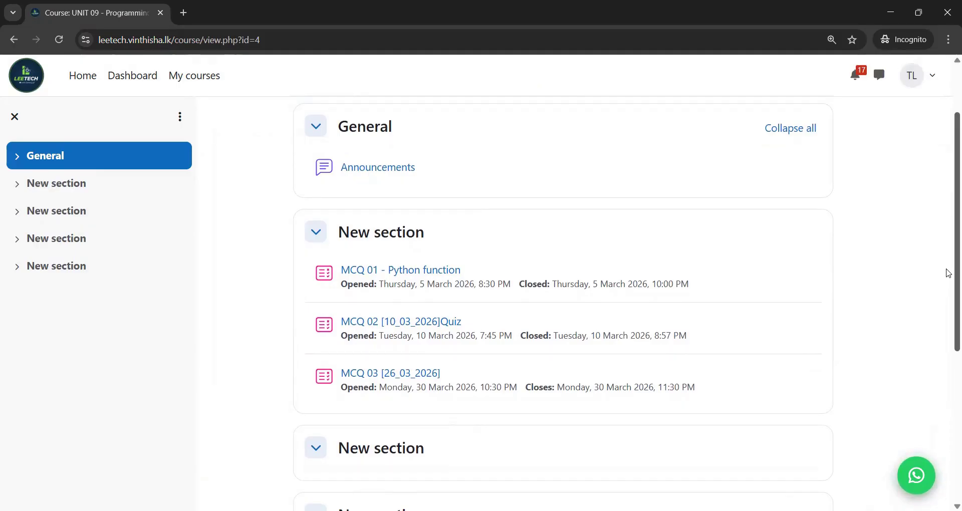
mouse_move(946, 270)
left_mouse_down()
mouse_move(946, 259)
mouse_move(946, 270)
left_mouse_up()
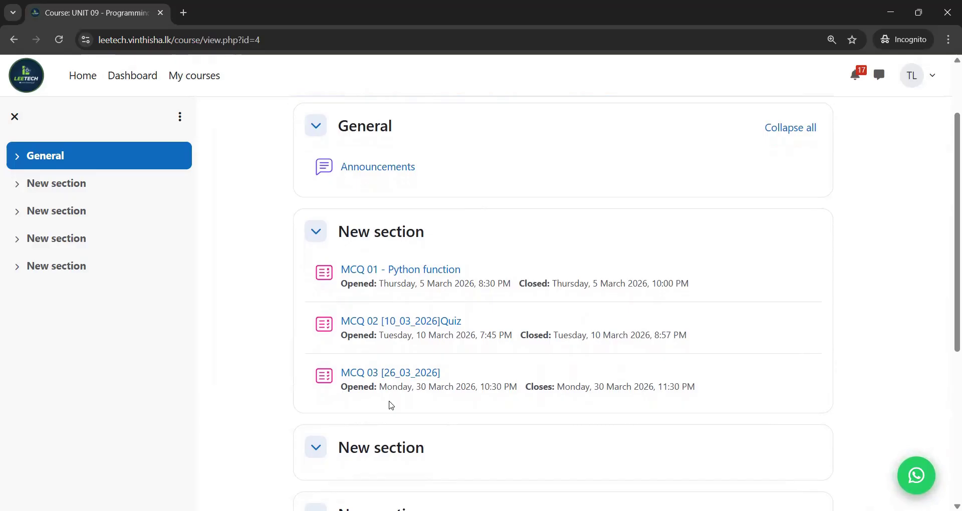
- Open the MCQ 03 [26_03_2026] quiz and highlight its opening, closing and 30-minute limit details
left_click(368, 379)
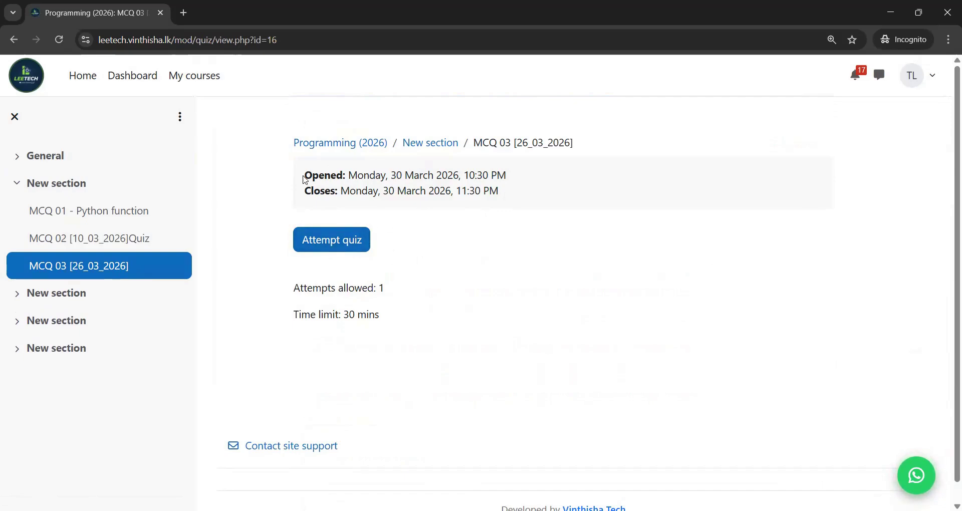
left_click_drag(303, 178, 362, 173)
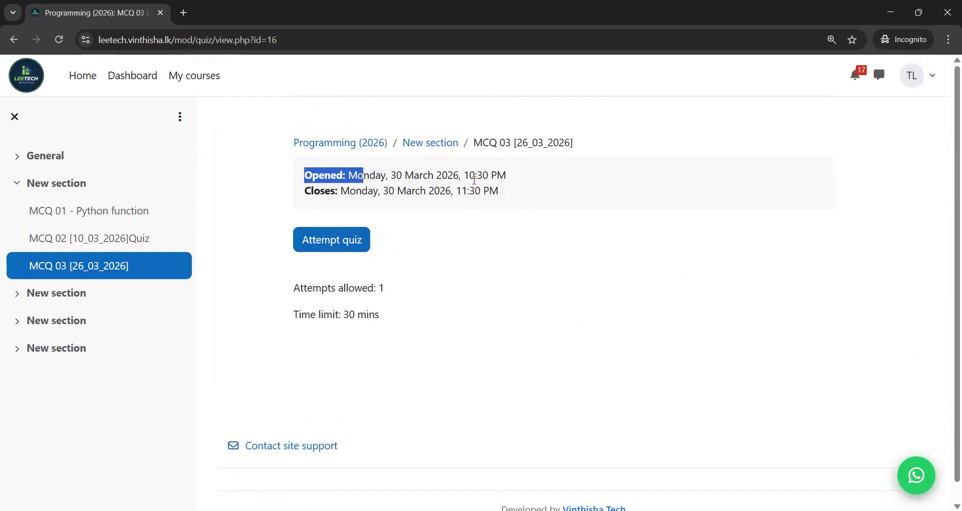
left_click_drag(506, 193, 302, 178)
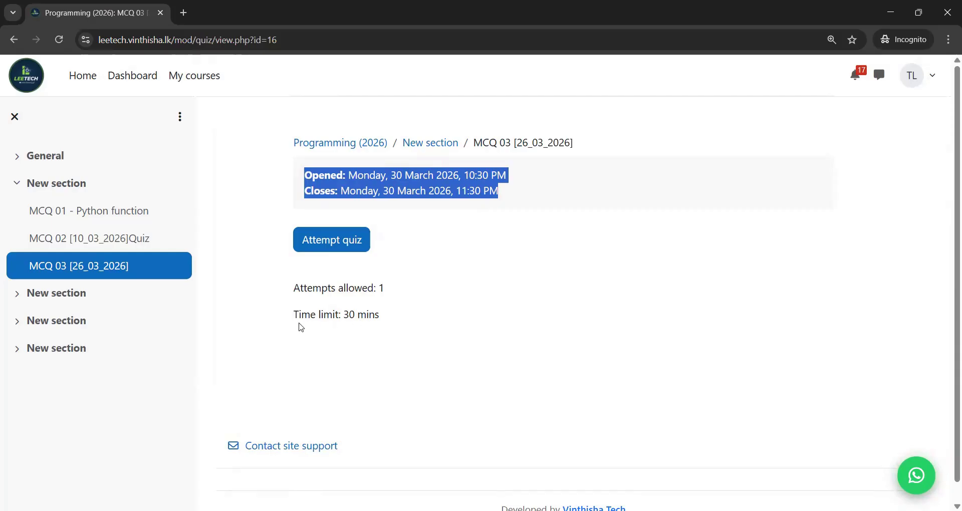
left_click_drag(294, 316, 409, 319)
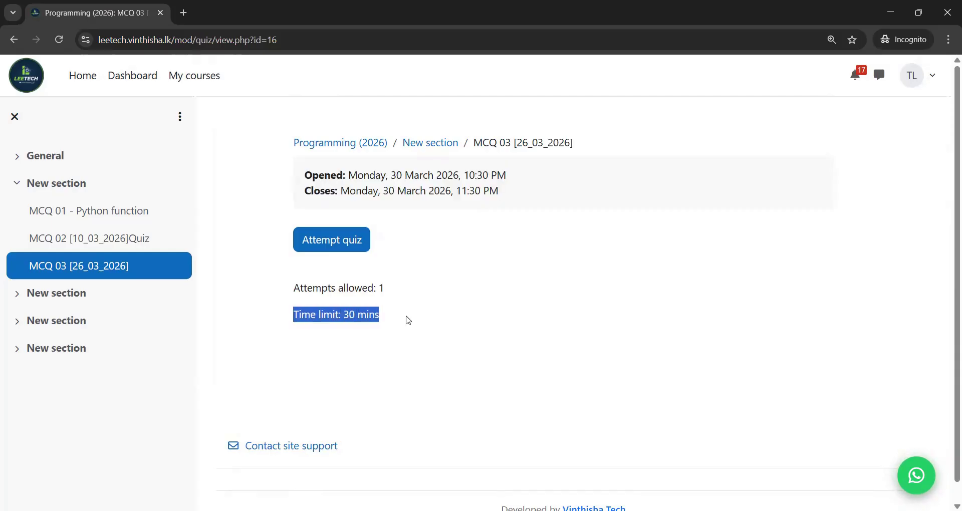
left_click(409, 320)
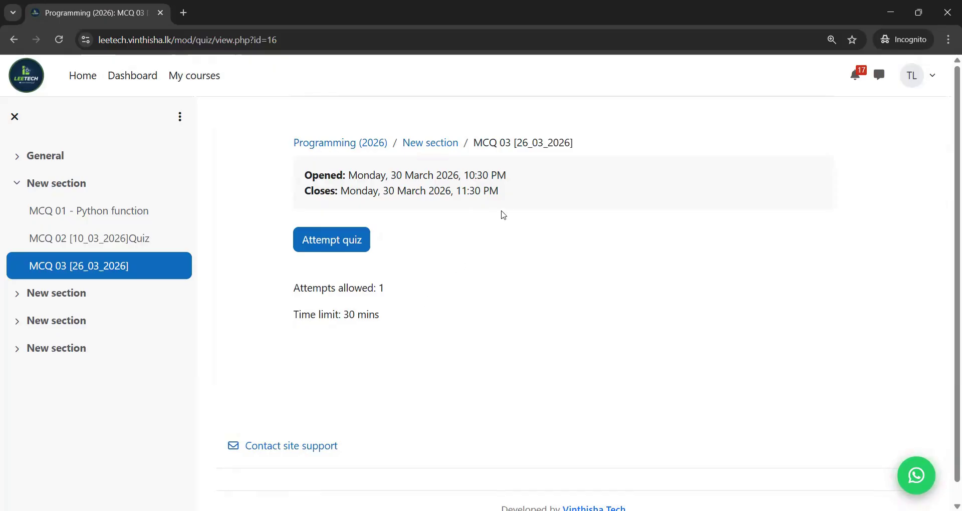
left_click_drag(503, 194, 306, 178)
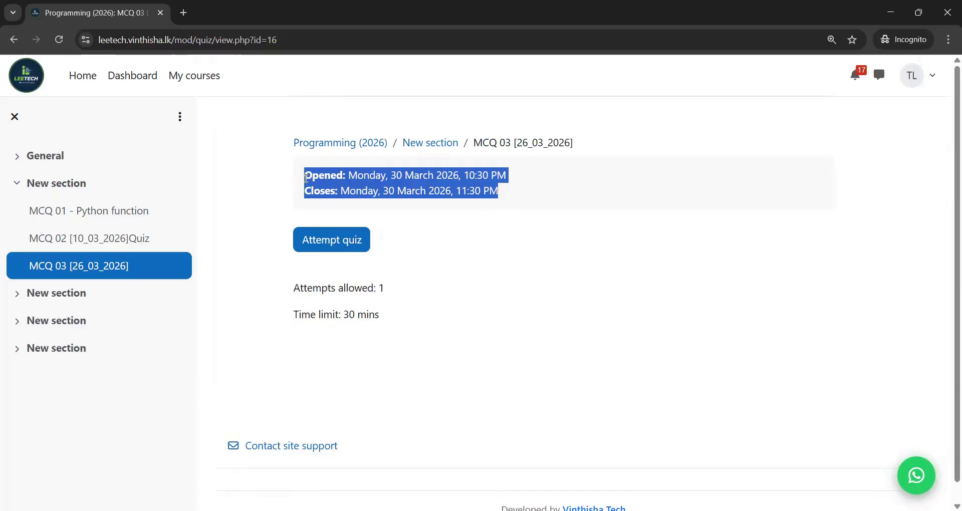
- Begin the attempt and confirm the 30-minute timed start, highlighting the time-limit warning
left_click(320, 240)
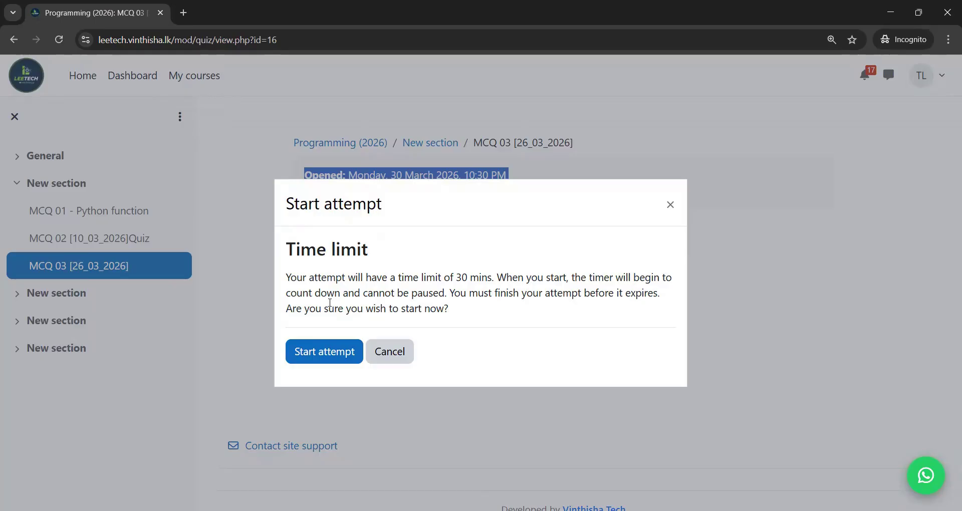
left_click(287, 275)
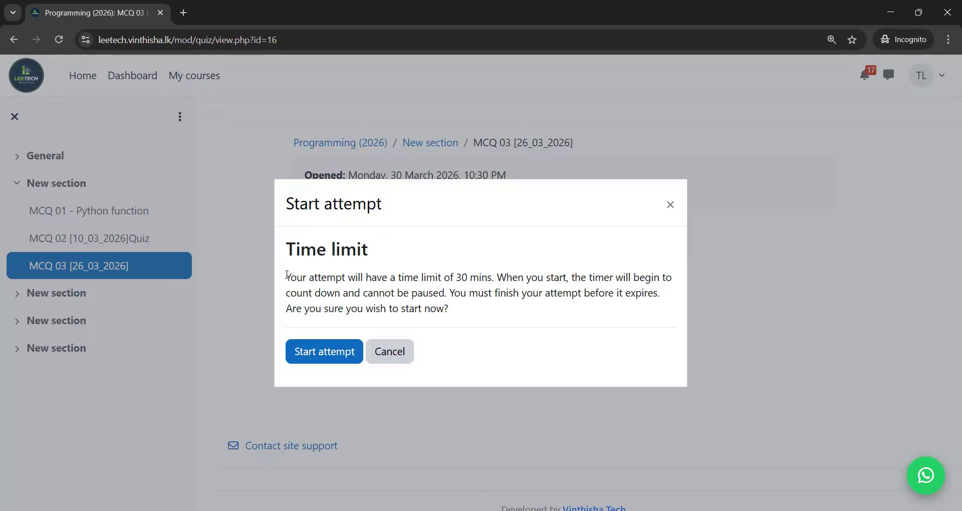
left_click_drag(287, 275, 495, 280)
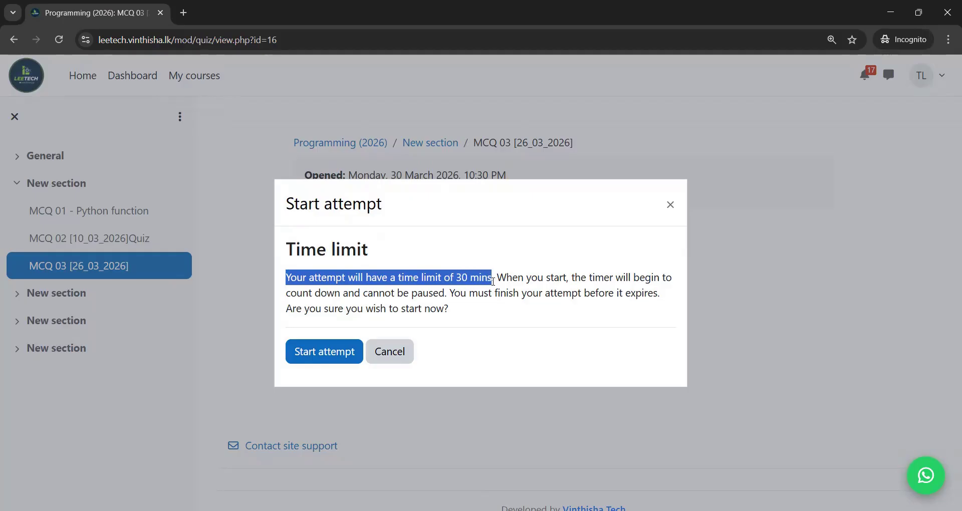
left_click(332, 364)
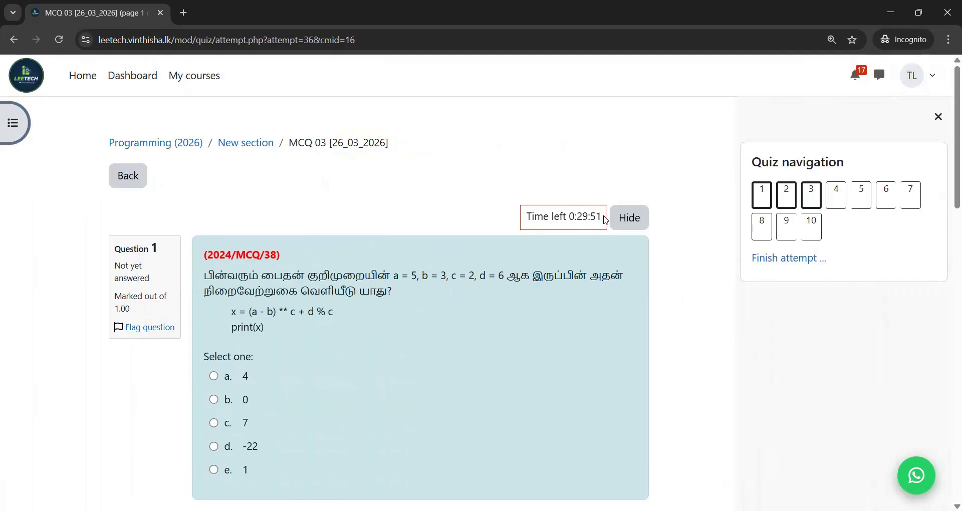
- Answer Question 1 with 4, Question 2 with 1 a 3 a 1 b 3 b, Question 3 with [1, 5, 9, 7, 25]
left_click(547, 215)
double_click(558, 216)
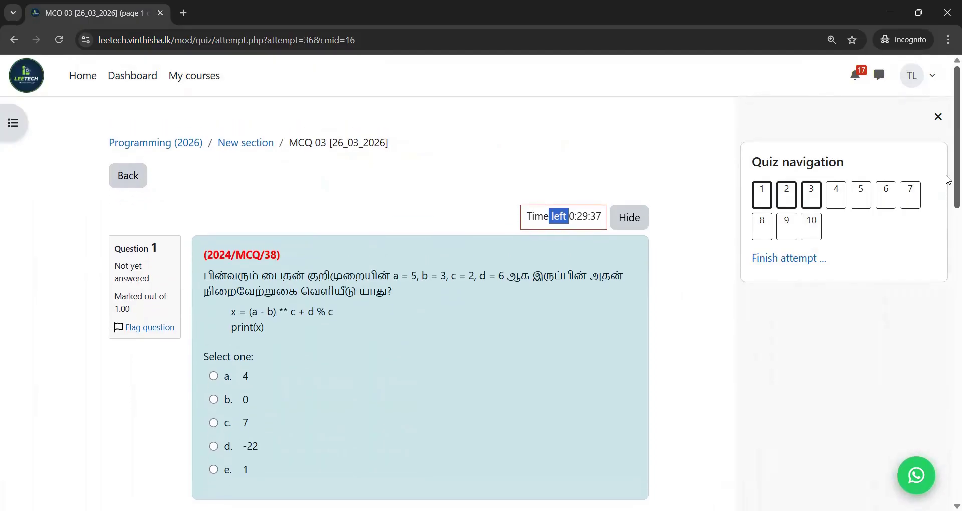
scroll(948, 179, "down", 2)
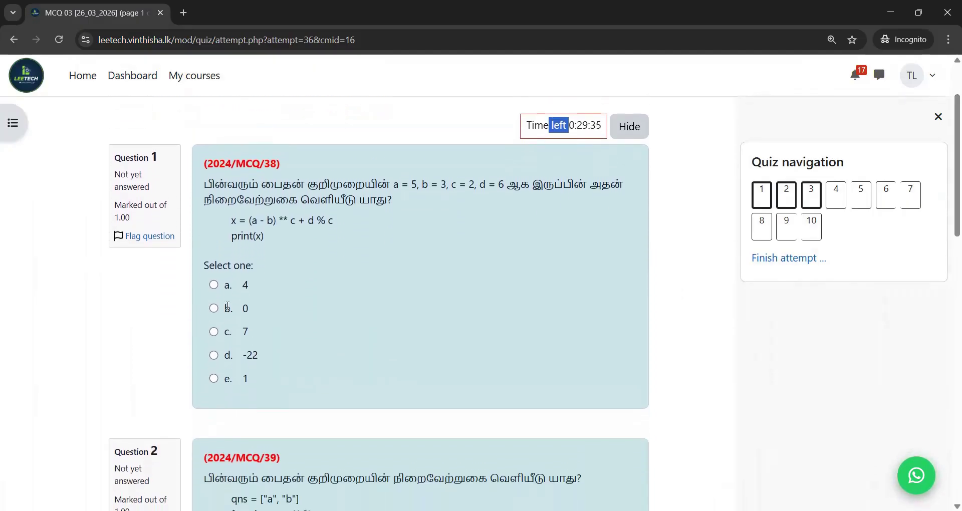
left_click(214, 286)
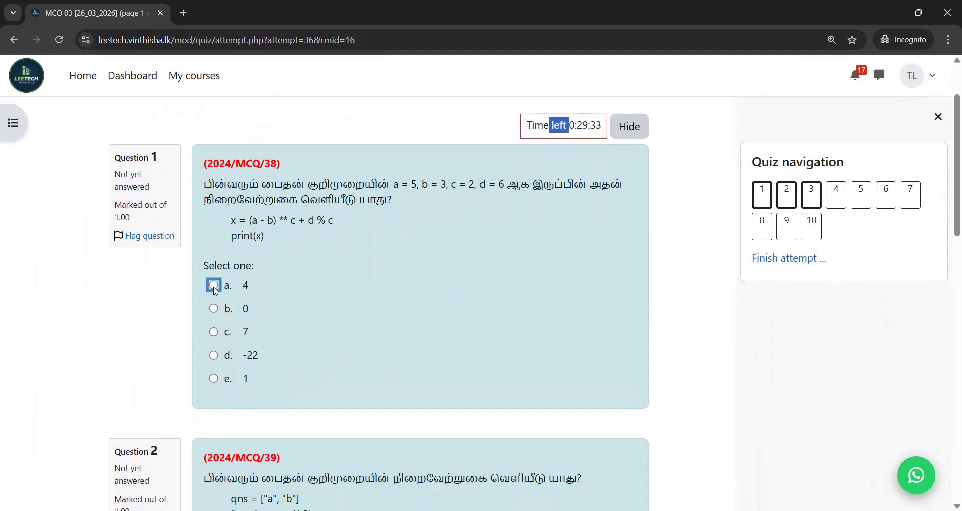
scroll(297, 274, "down", 5)
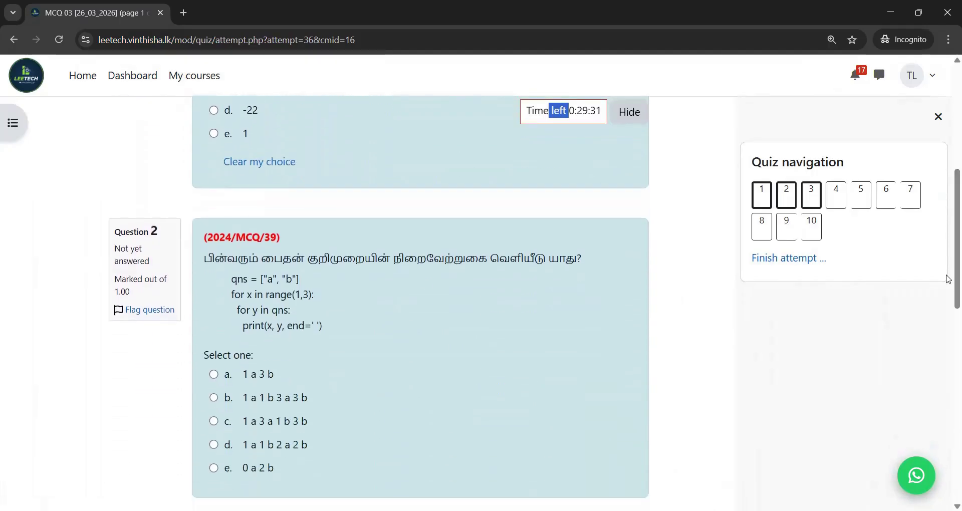
left_click(215, 421)
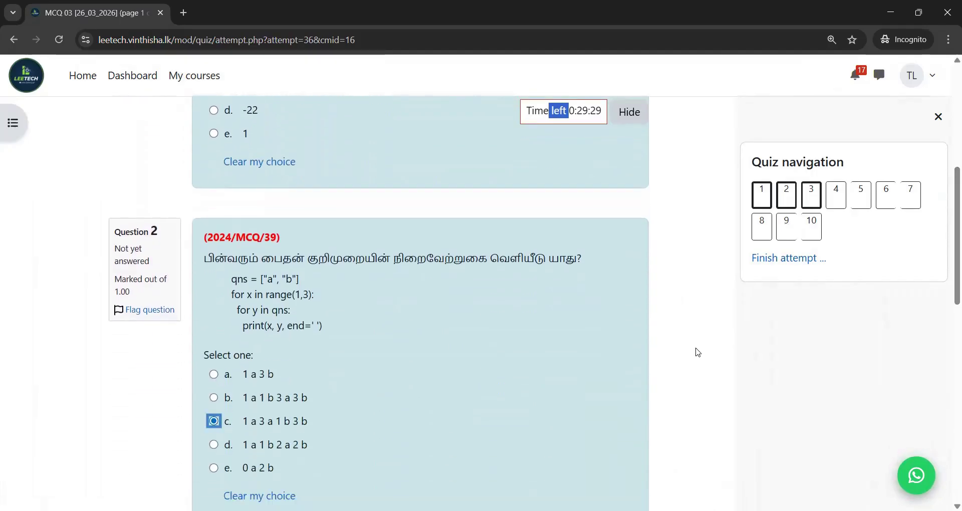
left_click_drag(948, 269, 939, 426)
left_click(213, 354)
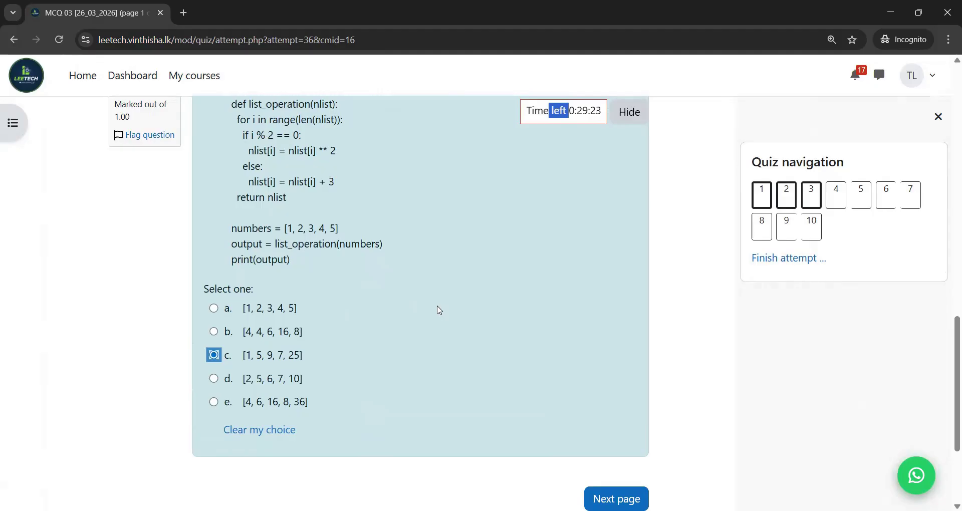
left_click_drag(948, 365, 946, 400)
left_click(616, 395)
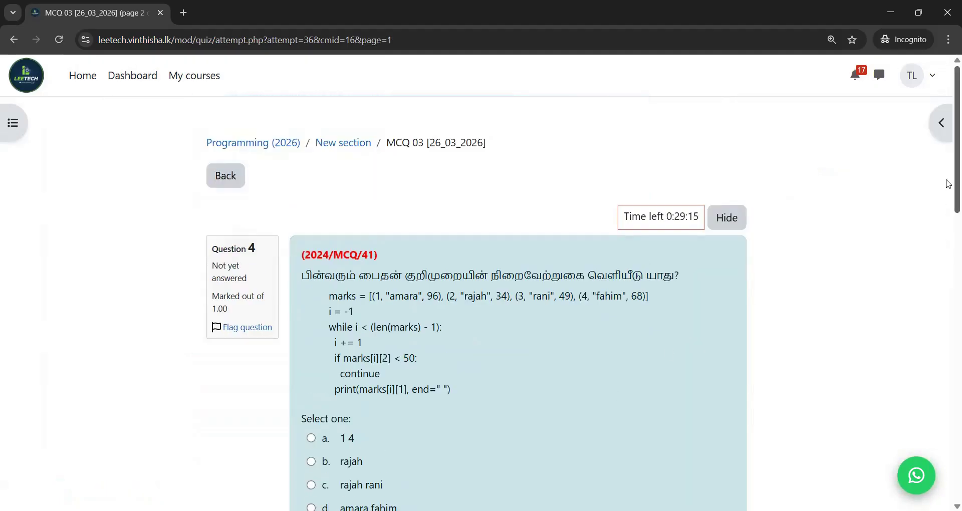
- Answer Question 5 with 0 1 and Question 6 with Done on page 2
scroll(948, 233, "down", 1)
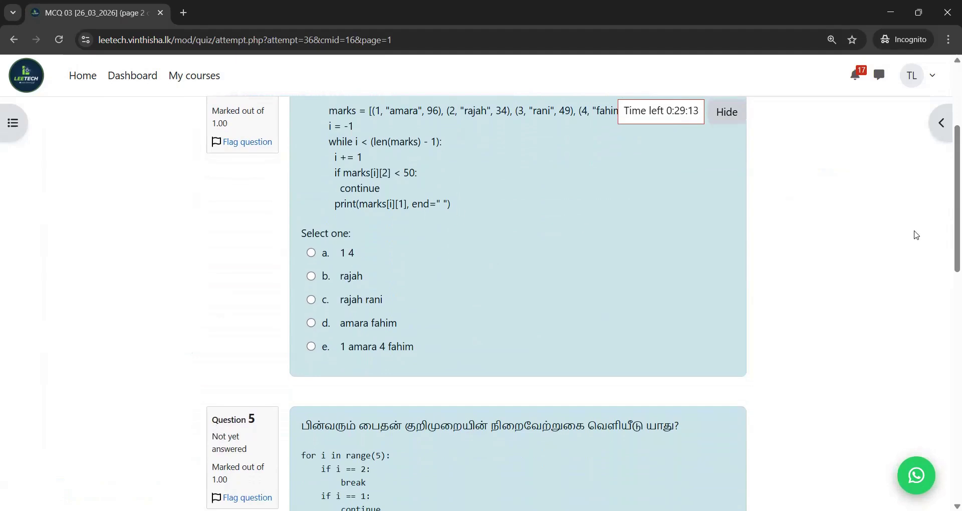
scroll(948, 205, "up", 4)
scroll(700, 301, "down", 10)
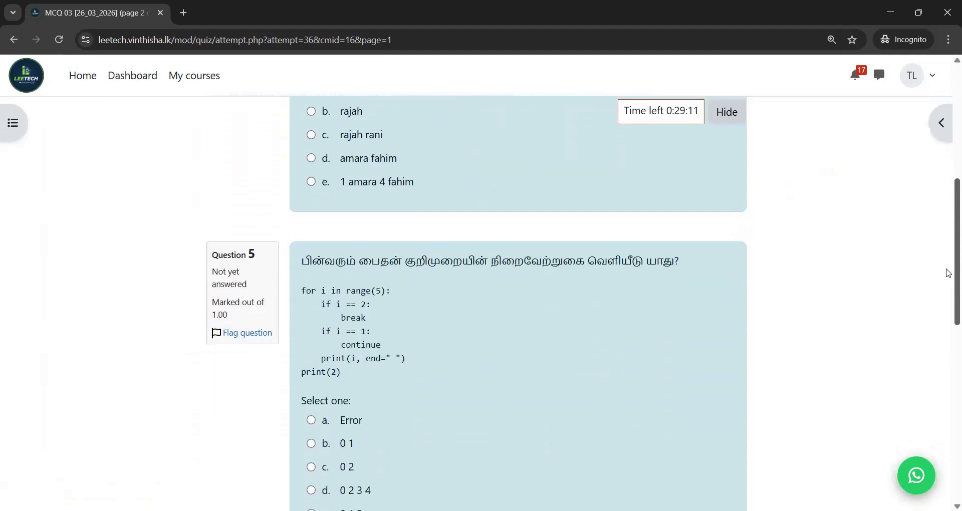
left_click(311, 309)
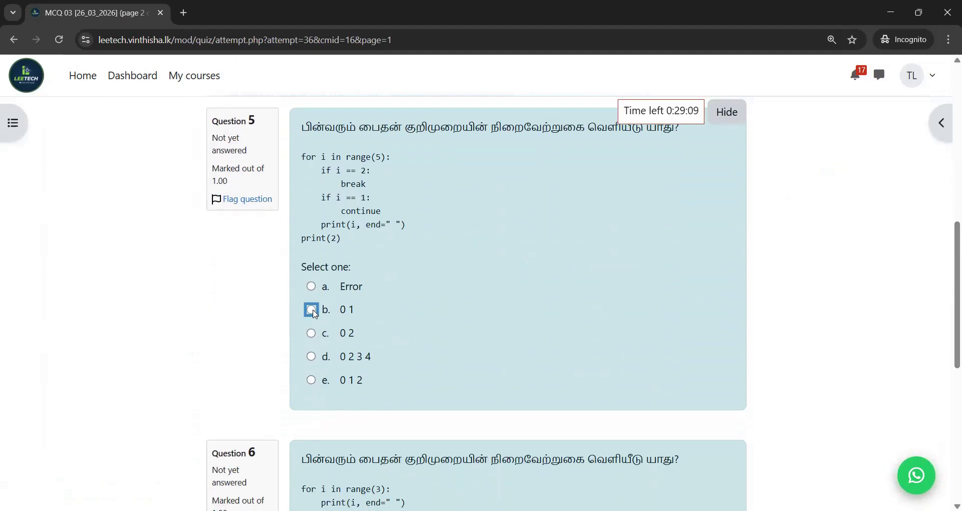
scroll(838, 334, "down", 5)
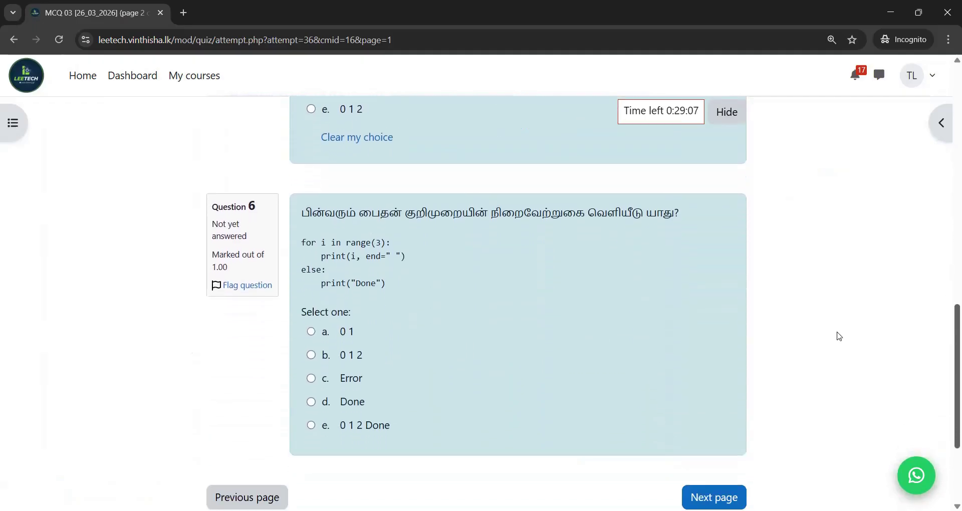
left_click(311, 401)
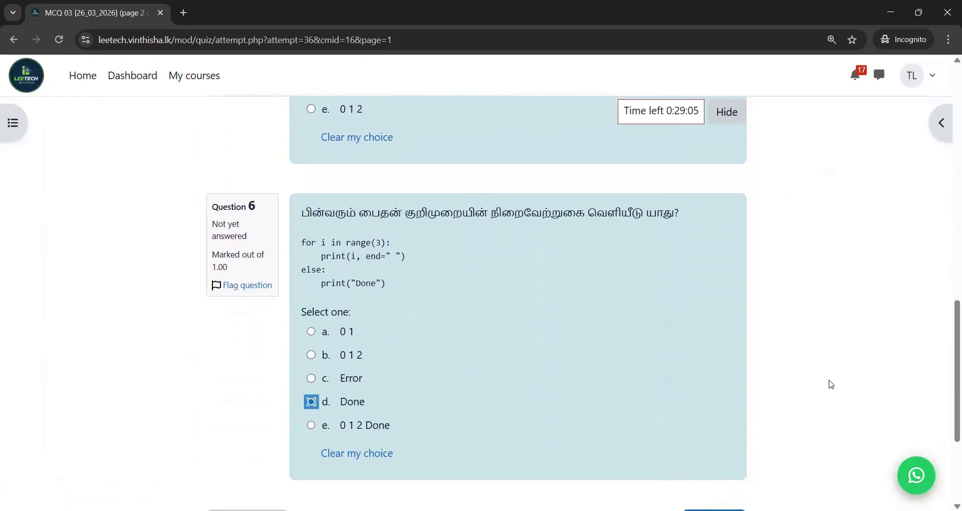
scroll(948, 375, "down", 3)
left_click(694, 343)
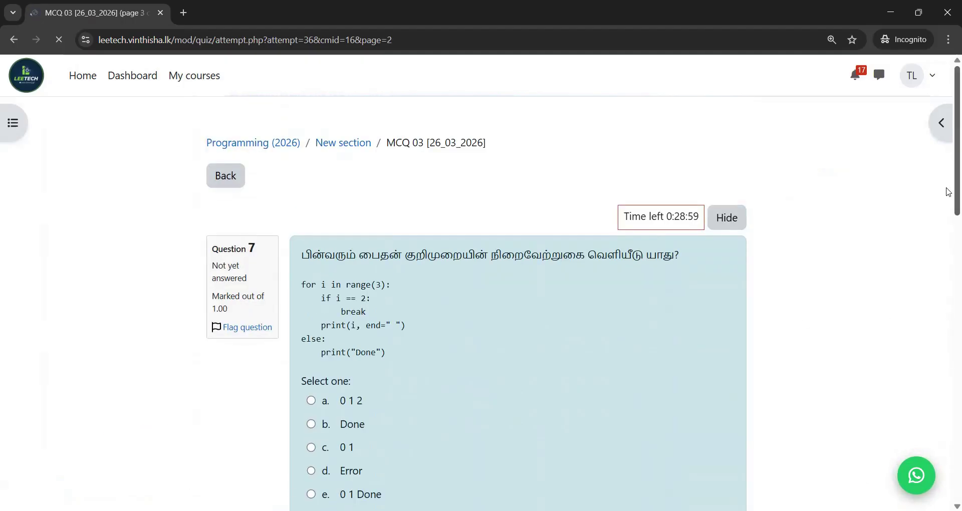
- Answer Question 7 with 0 1, Question 8 with Error and Question 9 with 1 2 4 5
scroll(360, 274, "down", 3)
left_click(311, 273)
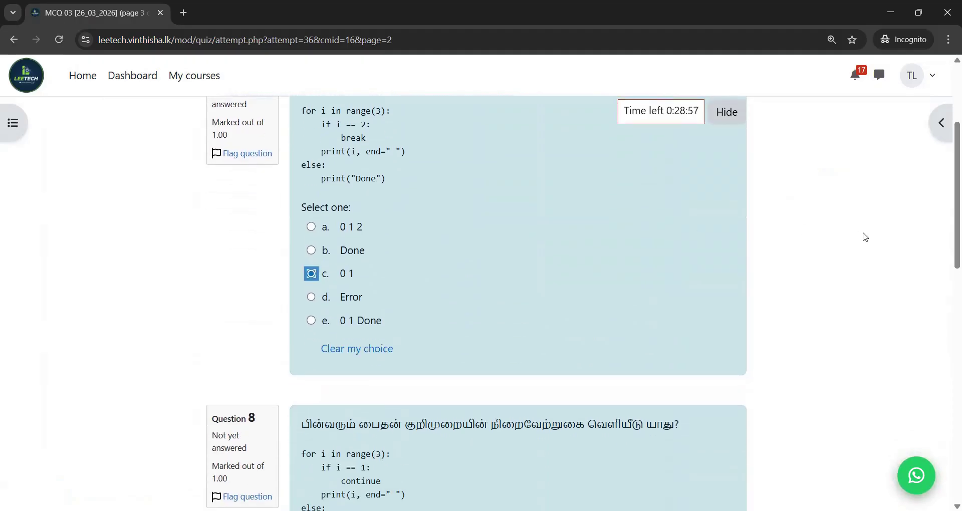
scroll(948, 200, "down", 6)
left_click(312, 296)
scroll(949, 271, "down", 5)
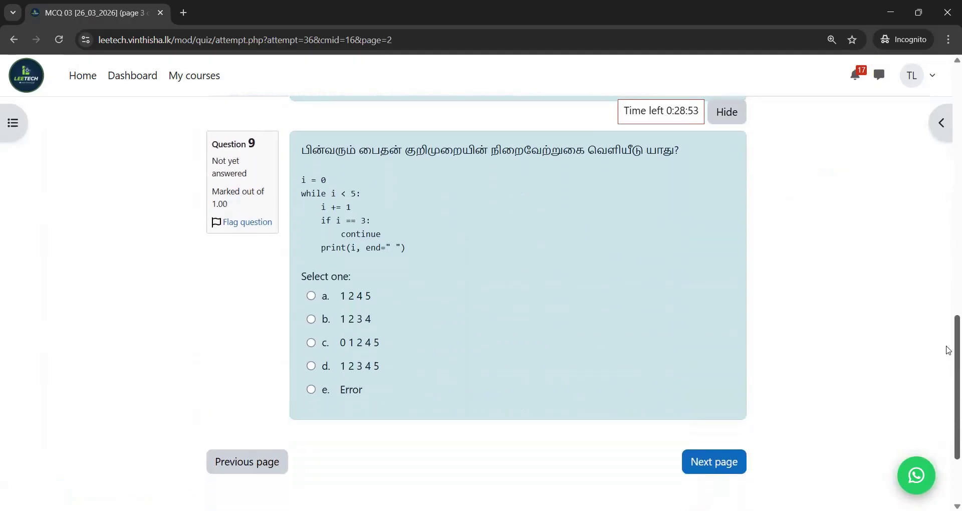
left_click(311, 281)
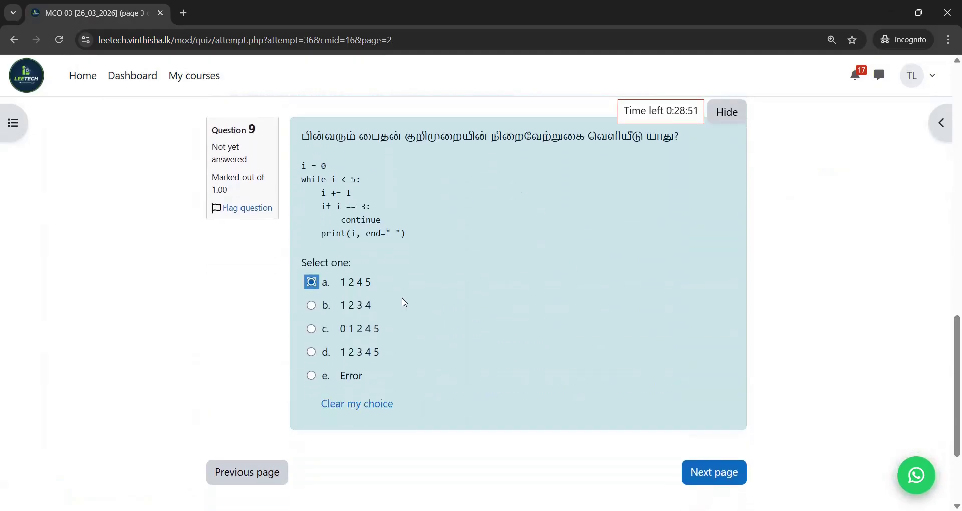
left_click(707, 476)
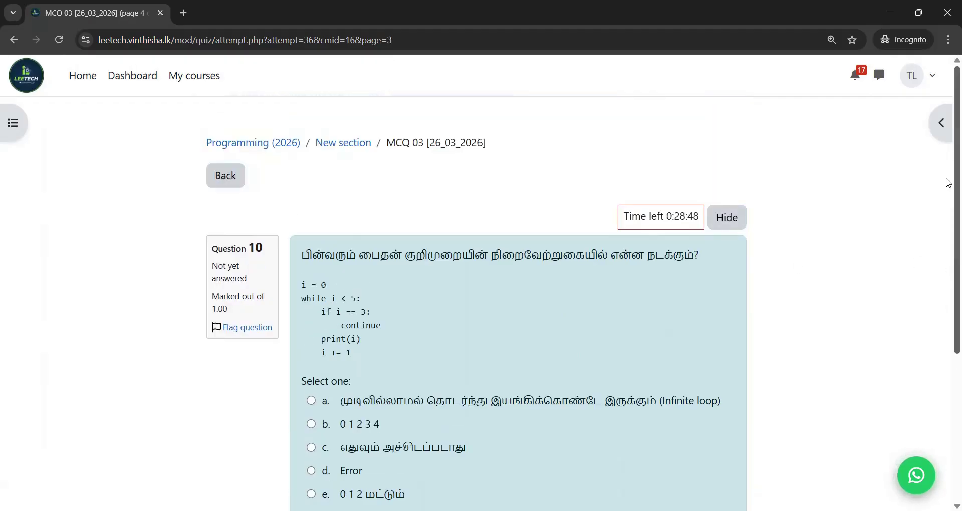
- Choose option c for Question 10 and finish the attempt to view the summary
scroll(948, 182, "down", 3)
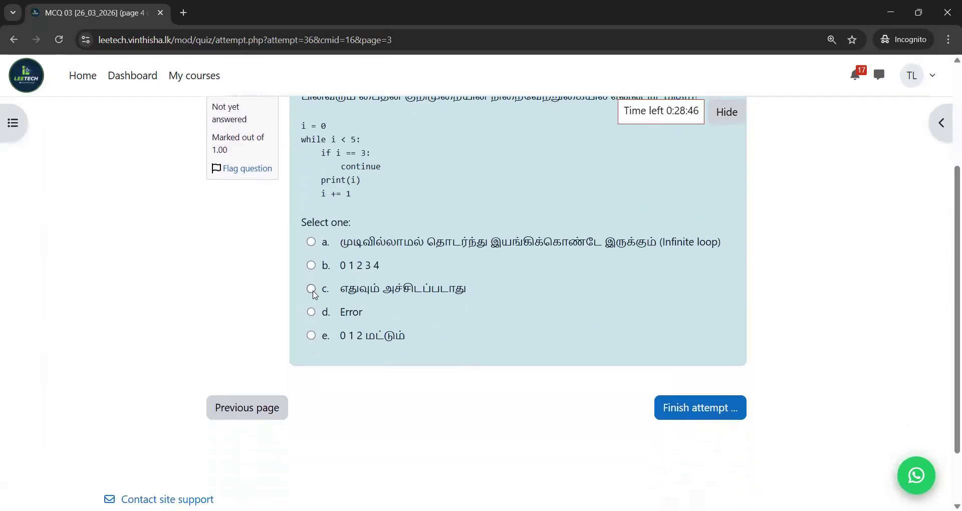
left_click(311, 289)
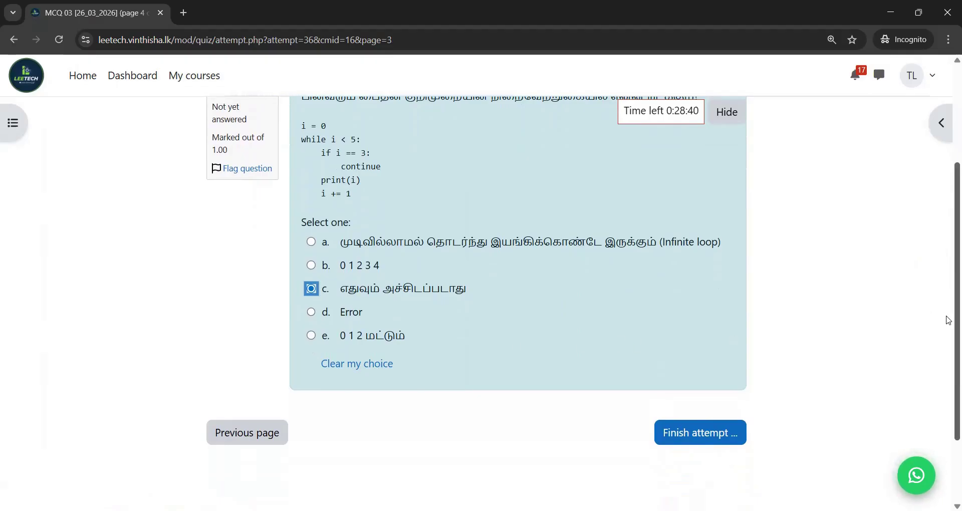
scroll(948, 319, "down", 1)
left_click(676, 385)
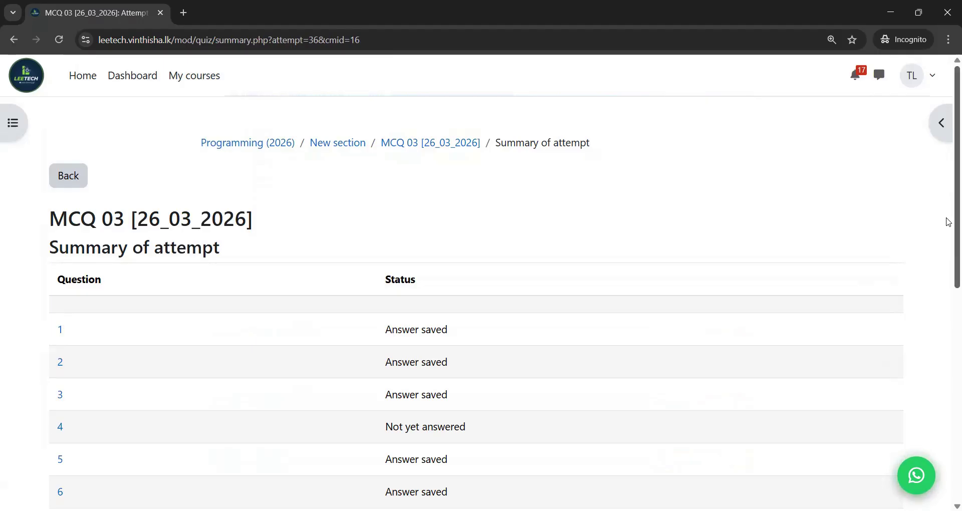
scroll(947, 250, "down", 4)
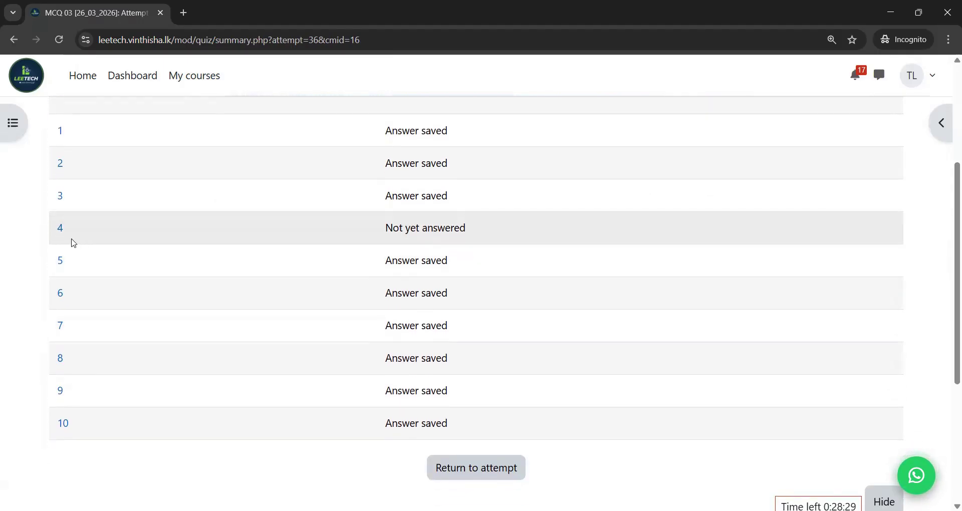
left_click(60, 229)
scroll(948, 172, "down", 3)
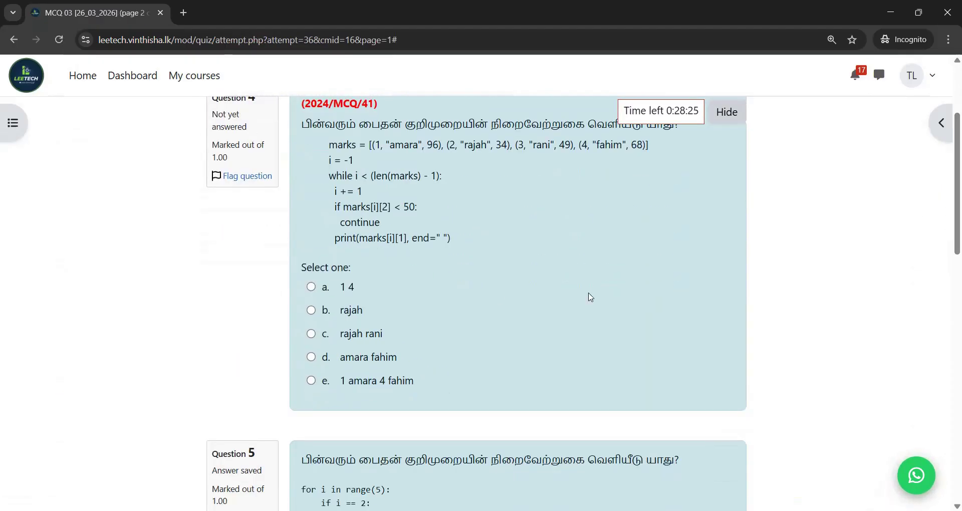
left_click(311, 356)
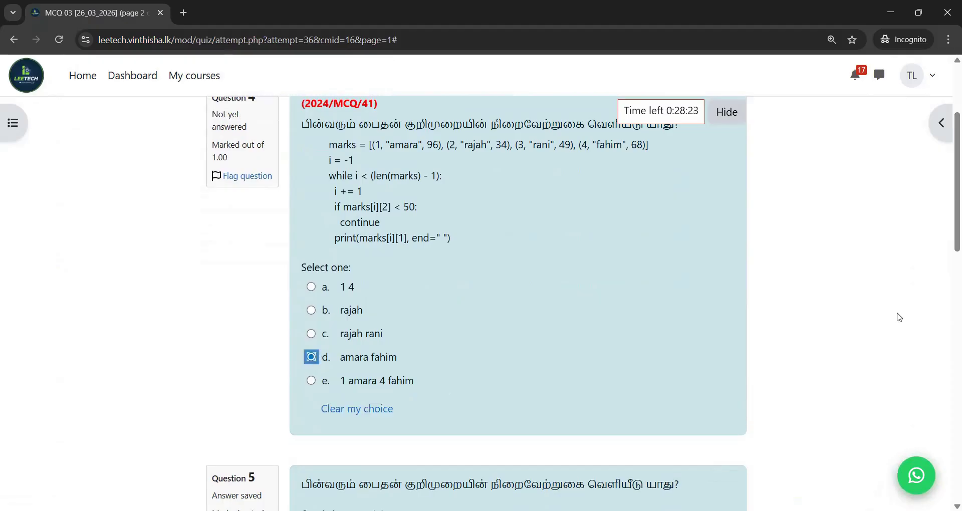
- Move forward through the quiz pages back to page 4 with Question 10
scroll(948, 391, "down", 9)
scroll(948, 391, "down", 5)
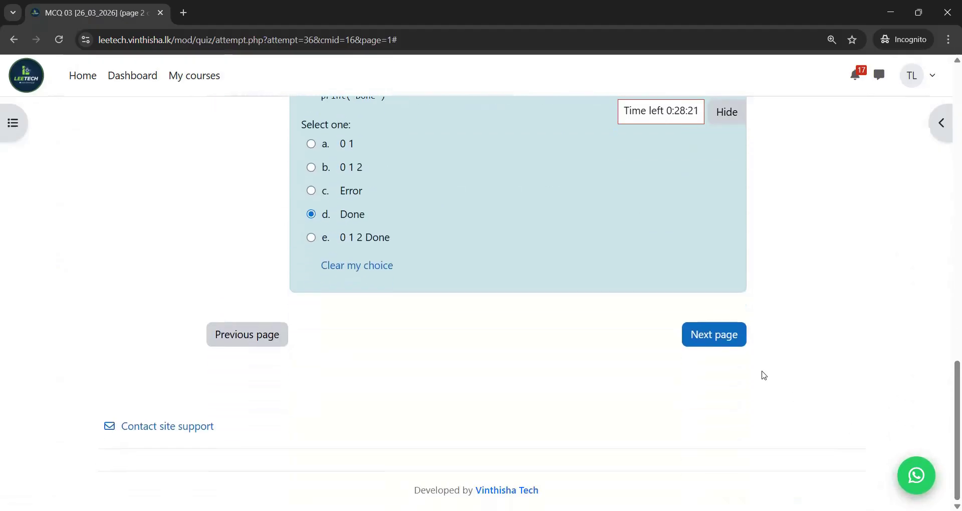
left_click(734, 345)
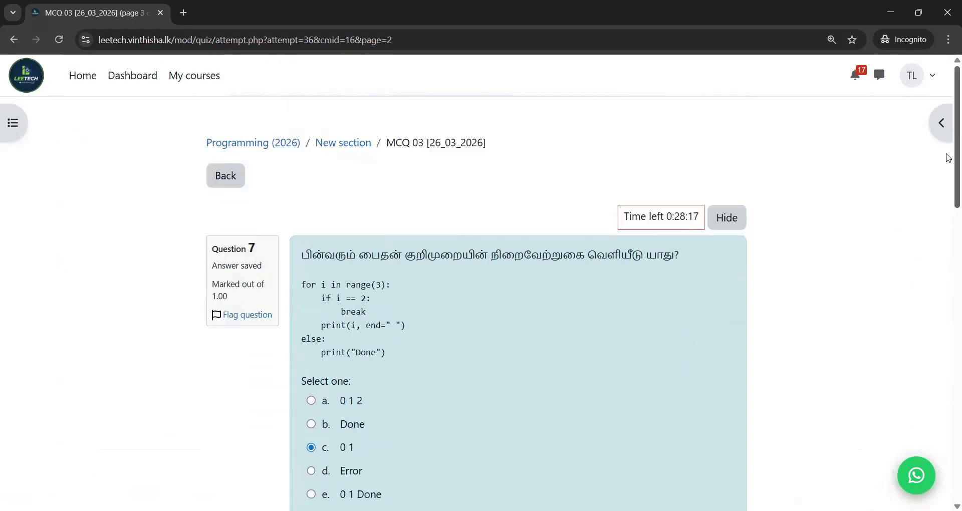
left_click_drag(948, 158, 916, 476)
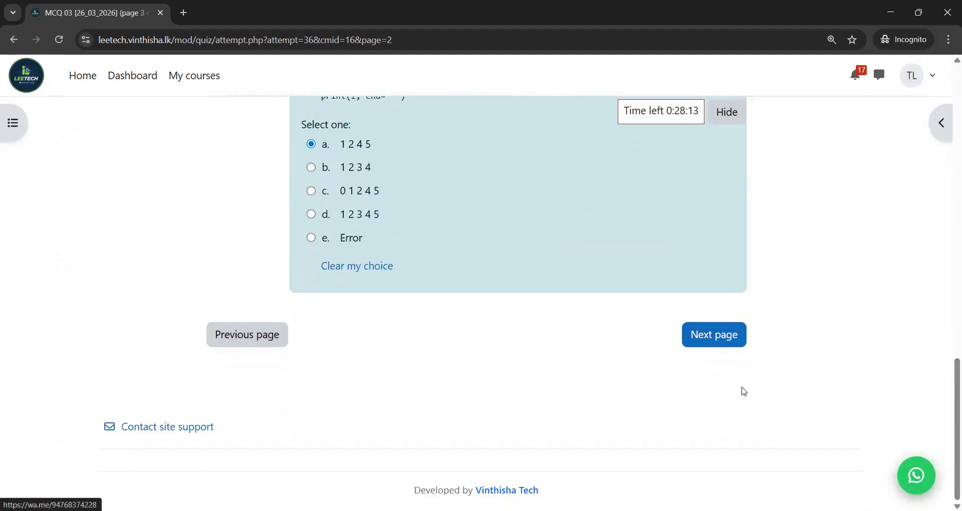
left_click(730, 348)
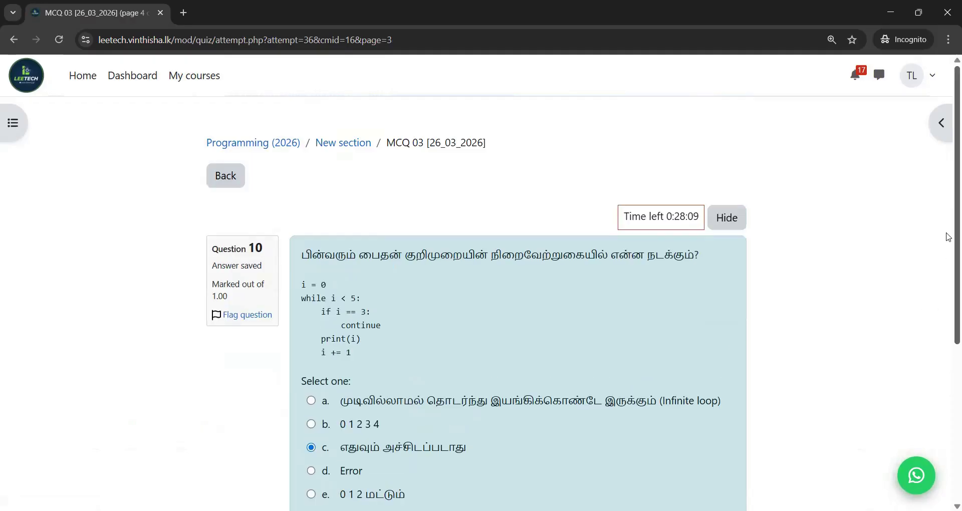
scroll(948, 237, "down", 5)
- Submit all ten MCQ 03 answers and confirm, getting a 5.00/10.00 (50%) grade
left_click(718, 335)
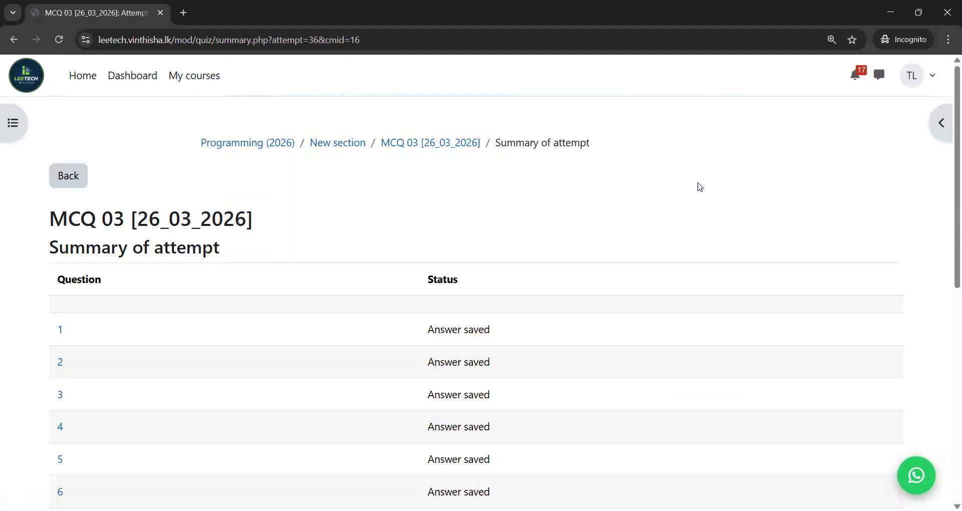
scroll(944, 260, "down", 5)
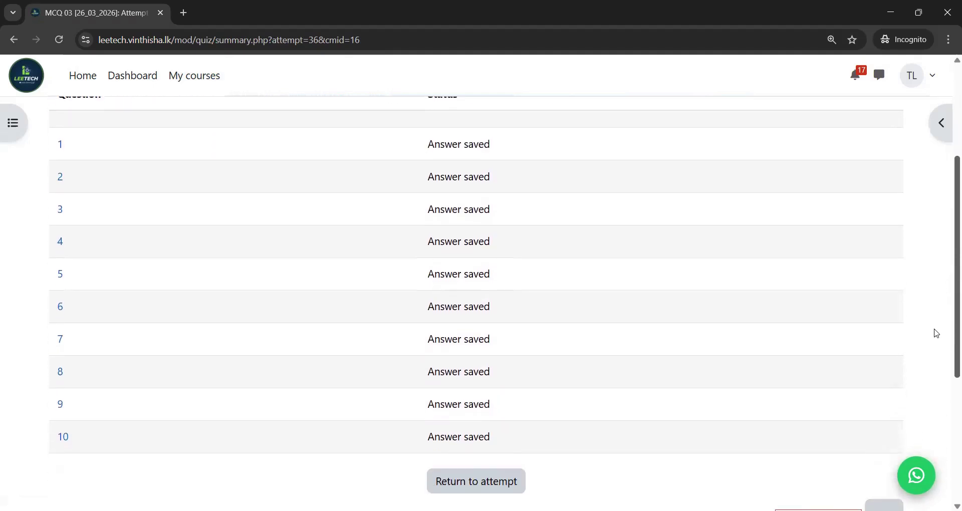
scroll(934, 348, "down", 4)
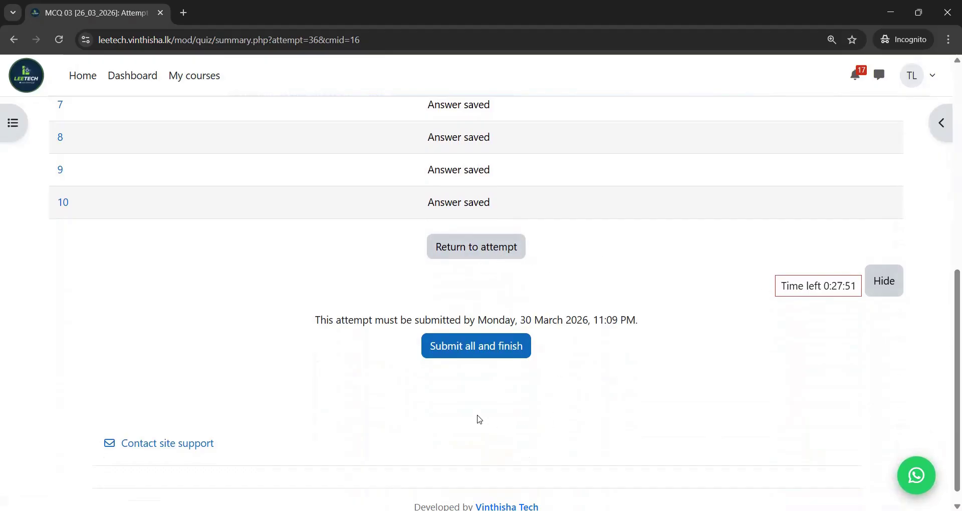
left_click(469, 349)
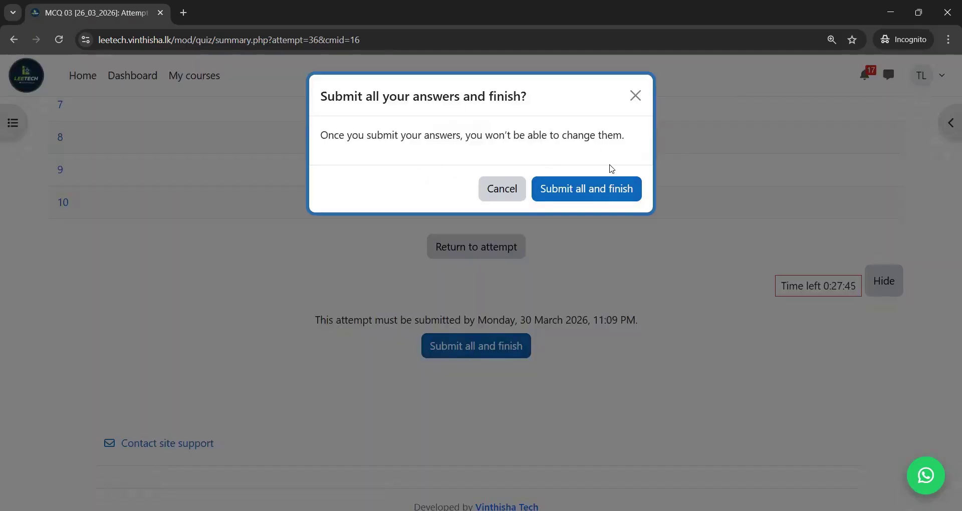
left_click(604, 188)
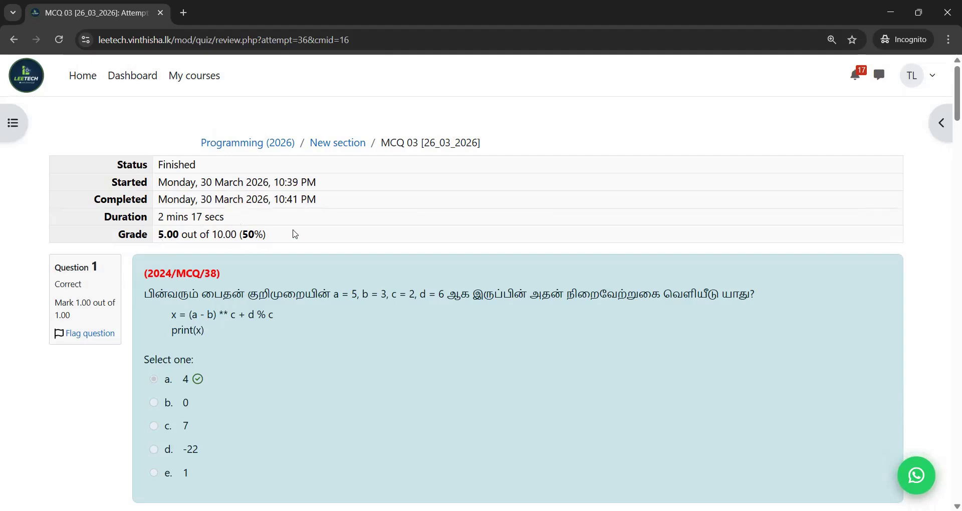
left_click_drag(281, 237, 178, 236)
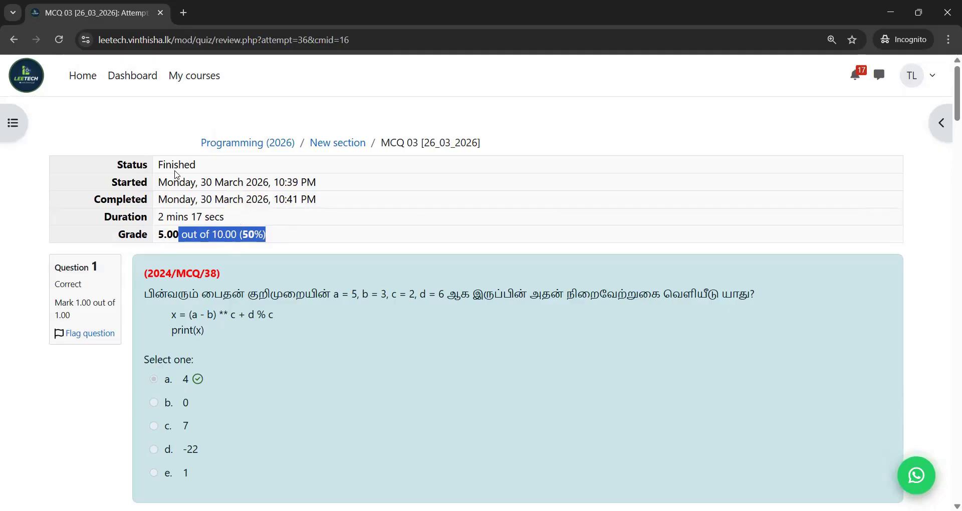
scroll(944, 124, "down", 2)
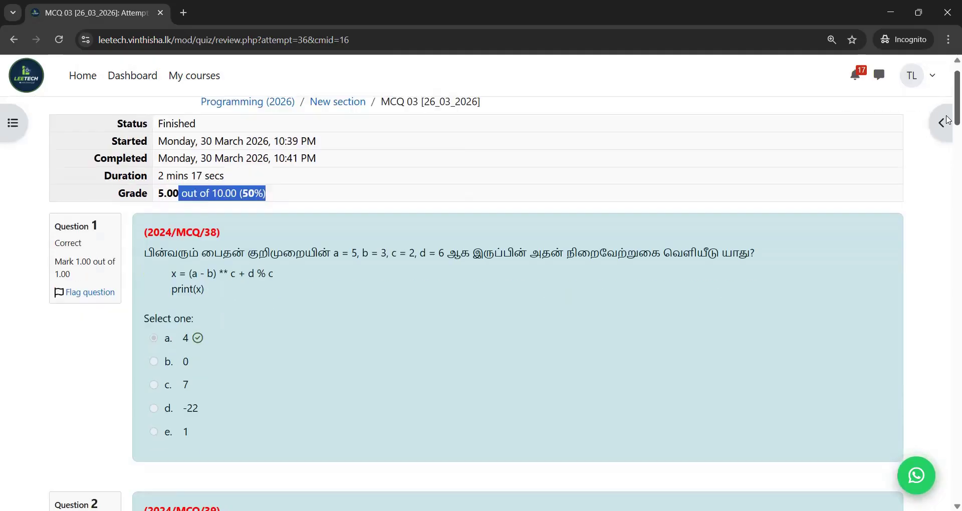
scroll(948, 127, "down", 11)
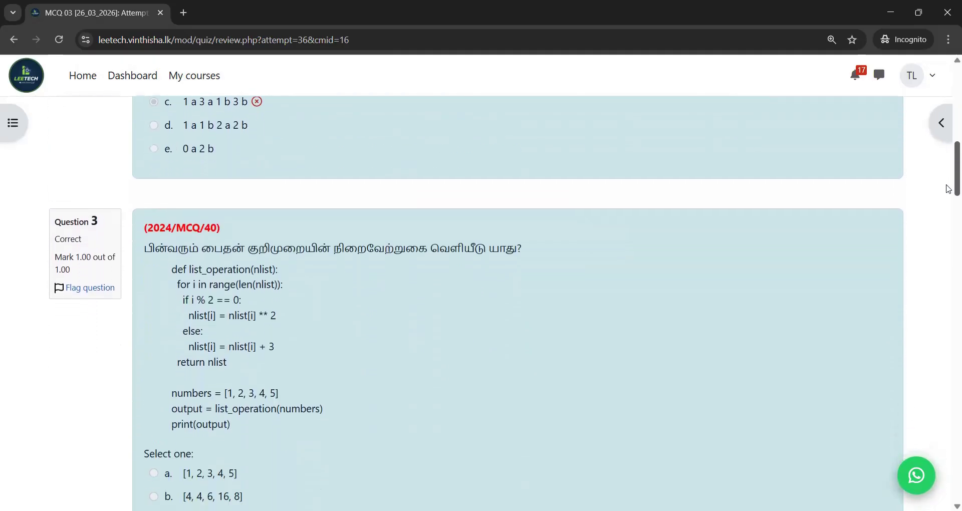
scroll(948, 210, "down", 15)
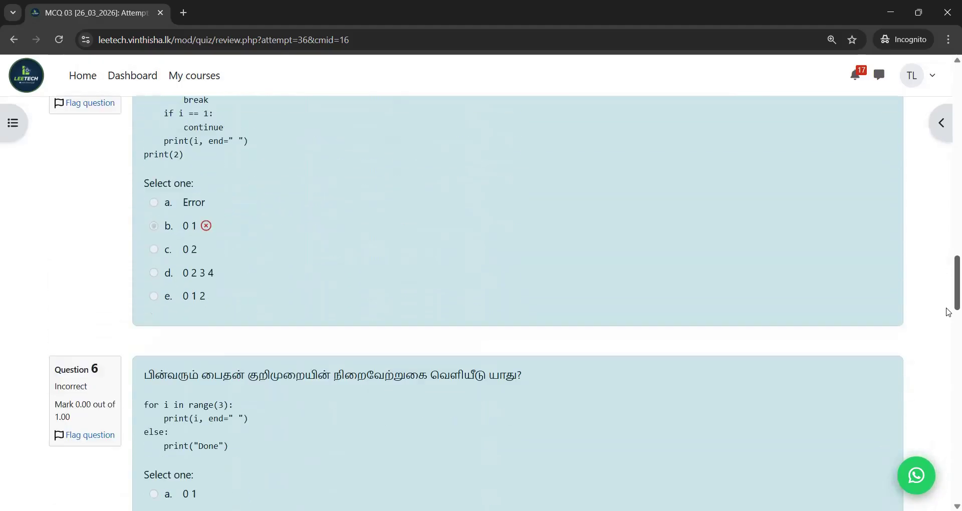
scroll(948, 327, "down", 20)
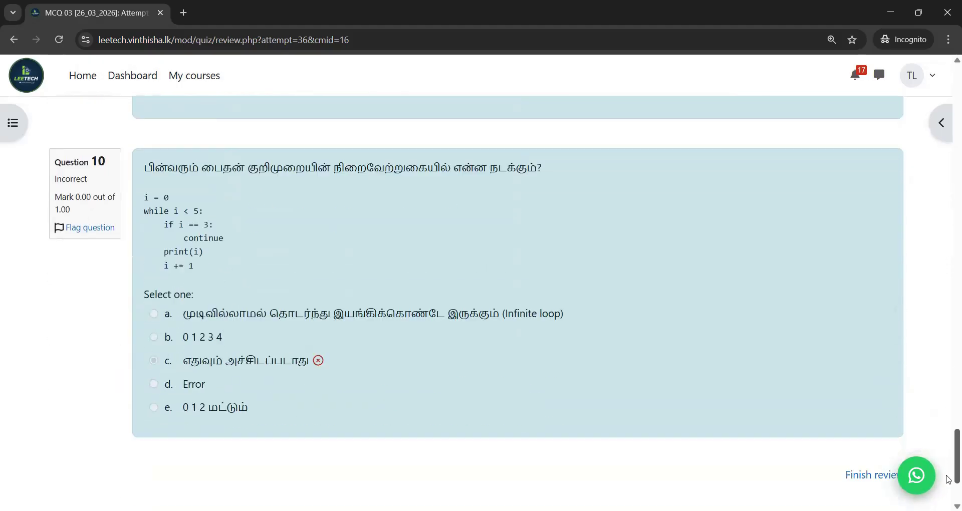
scroll(948, 143, "up", 20)
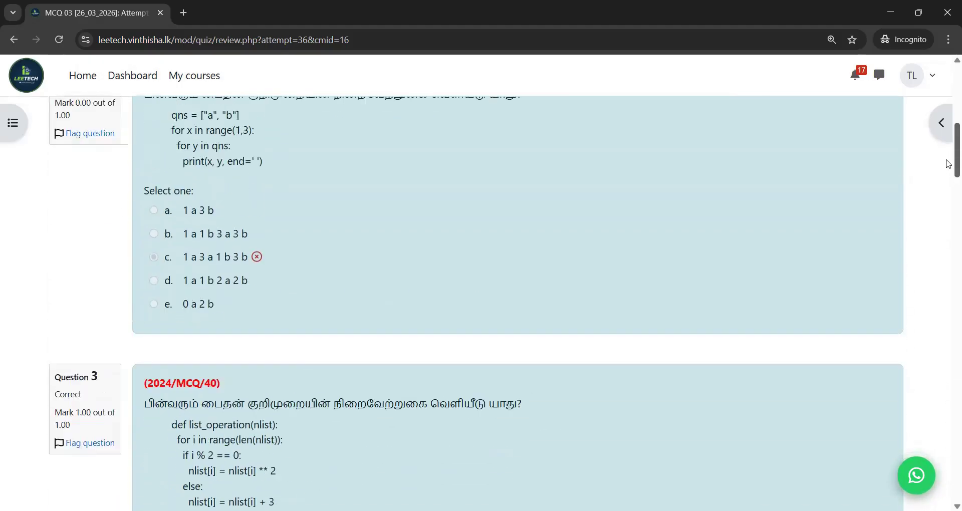
scroll(948, 143, "up", 5)
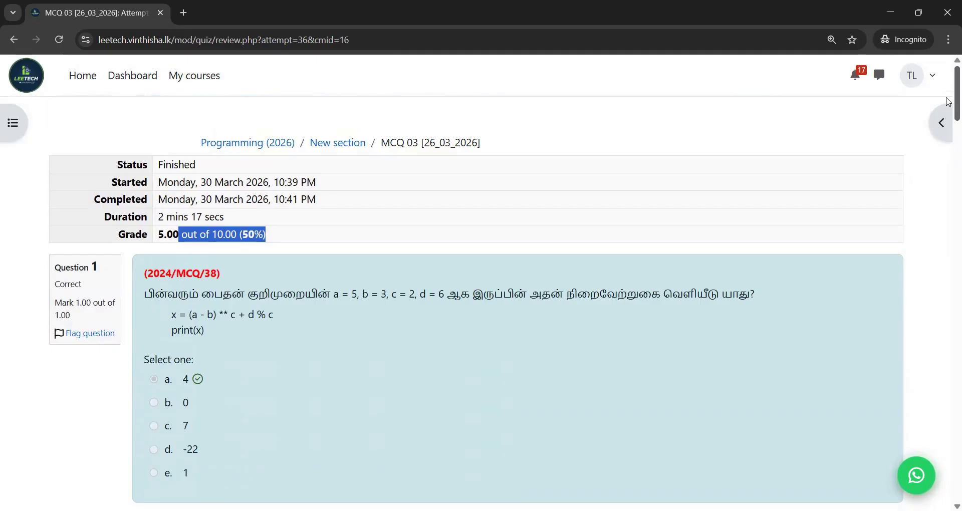
scroll(948, 102, "down", 1)
scroll(948, 98, "up", 1)
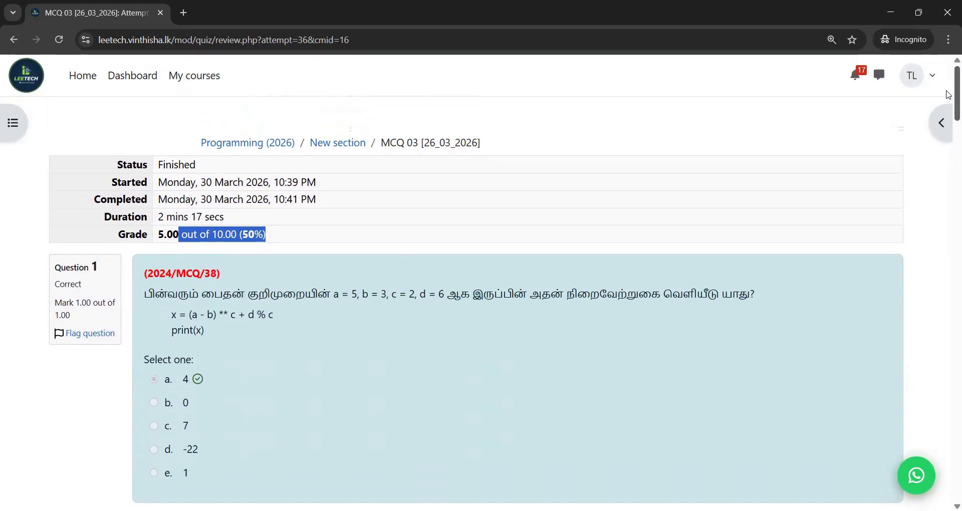
scroll(948, 99, "down", 3)
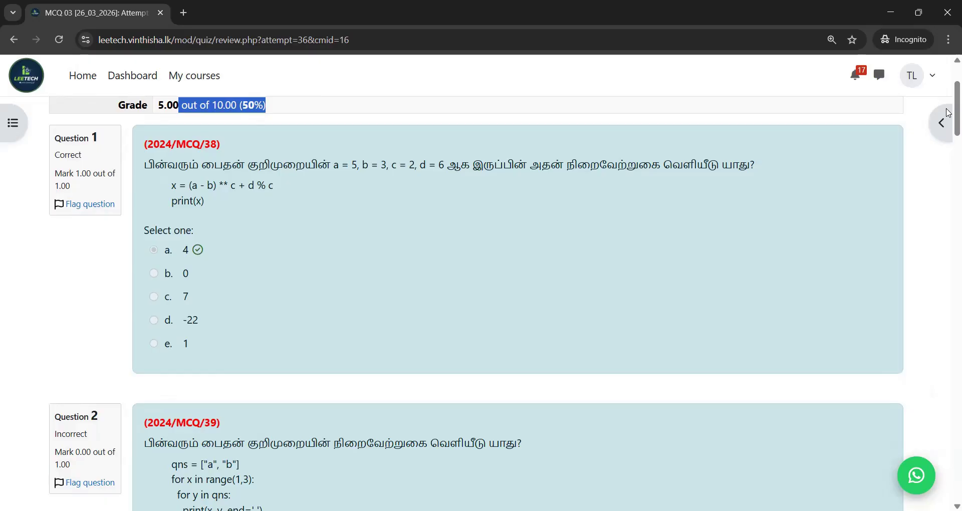
key("alt+Tab")
scroll(948, 113, "up", 3)
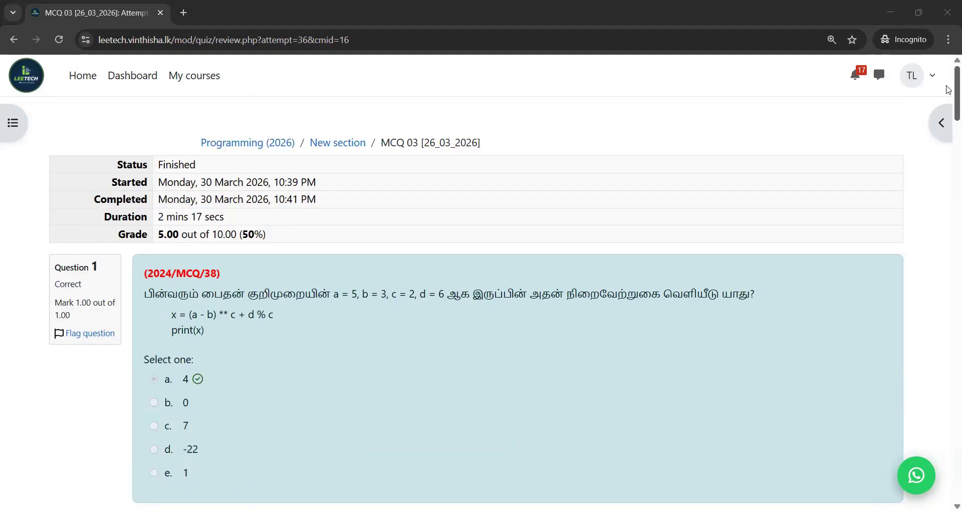
left_click_drag(956, 104, 948, 88)
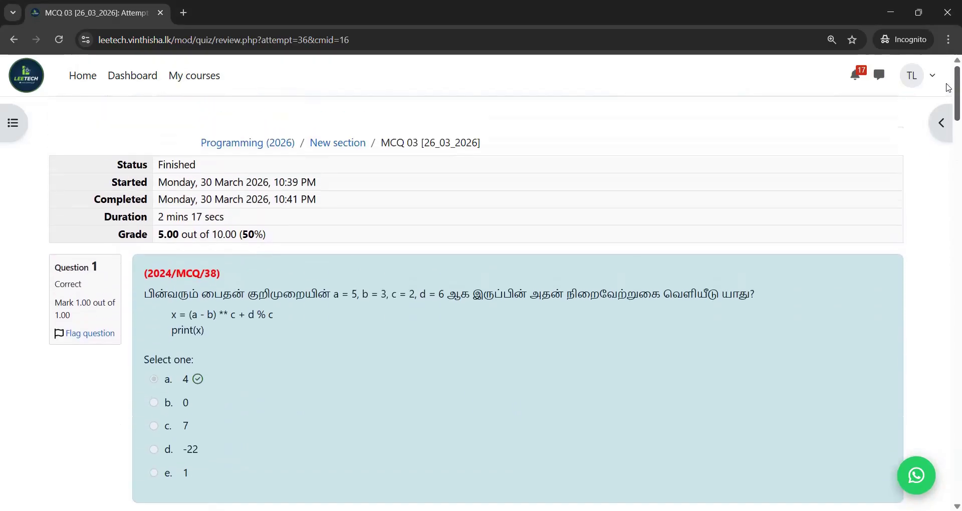
left_click(58, 40)
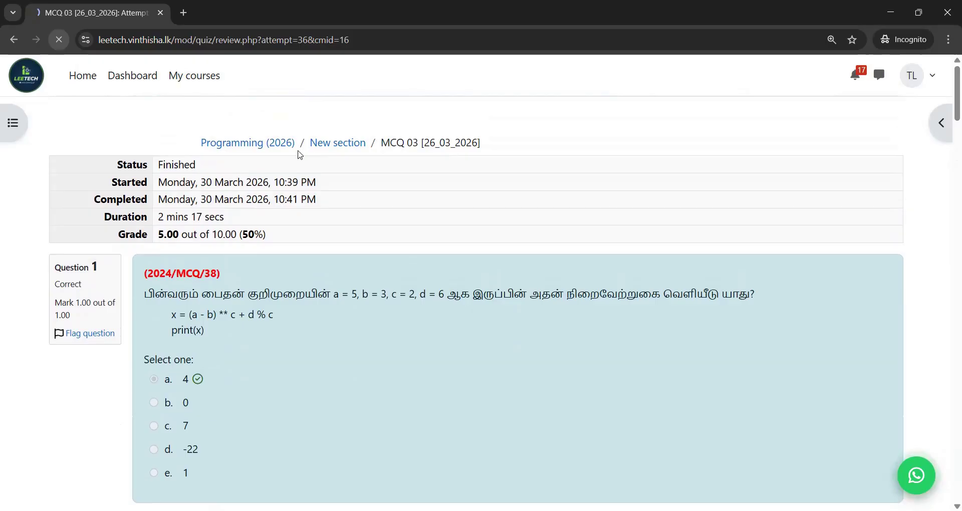
- Scroll through the graded MCQ 03 review to see each question's correct answer
left_click_drag(948, 113, 948, 127)
scroll(948, 126, "down", 3)
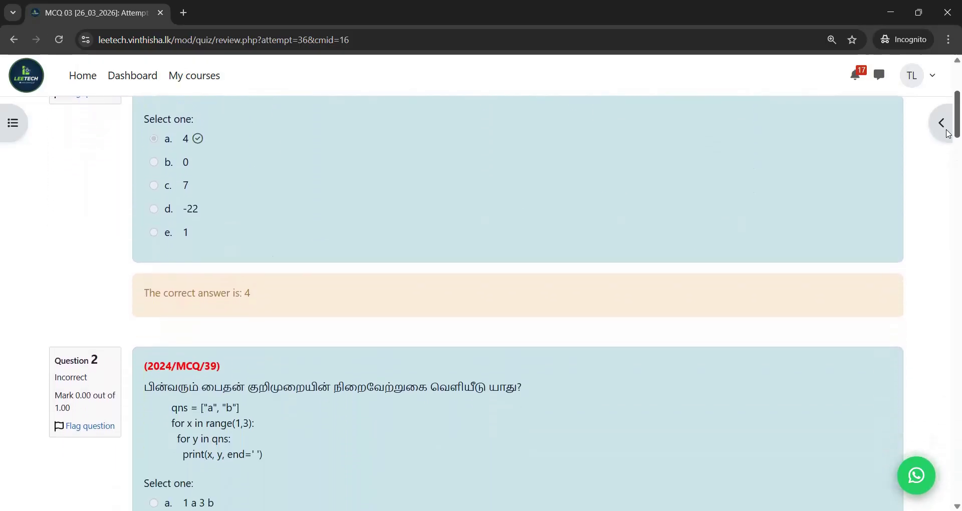
scroll(948, 126, "up", 3)
scroll(948, 126, "down", 2)
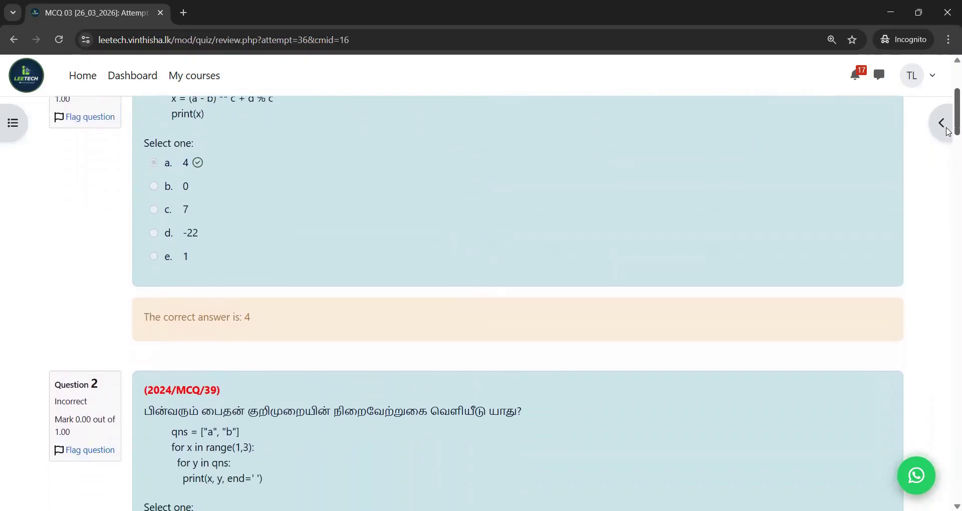
left_click_drag(948, 134, 948, 163)
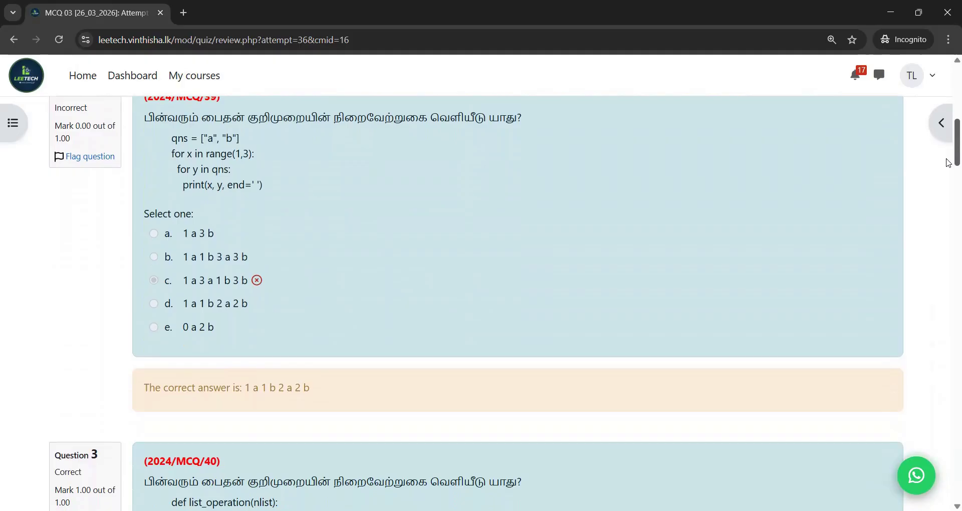
left_click_drag(948, 163, 948, 208)
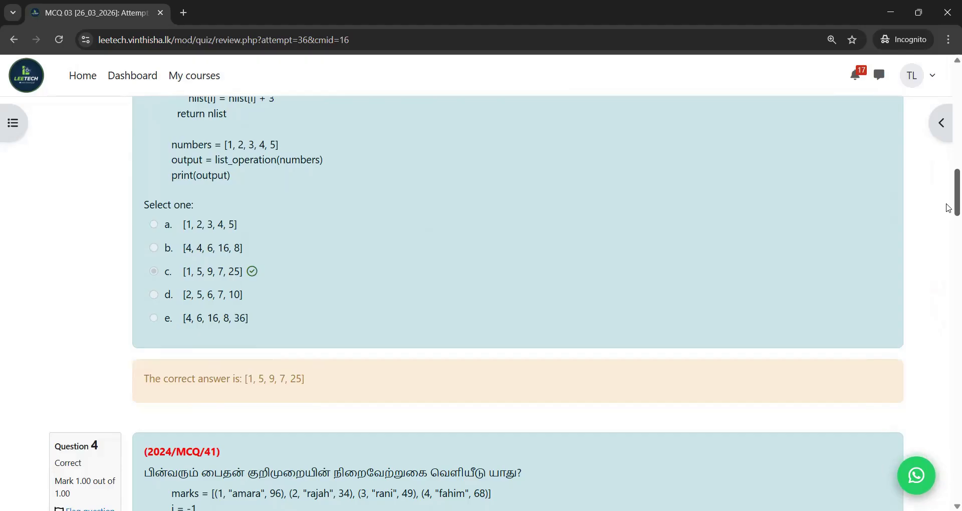
left_click_drag(946, 201, 945, 23)
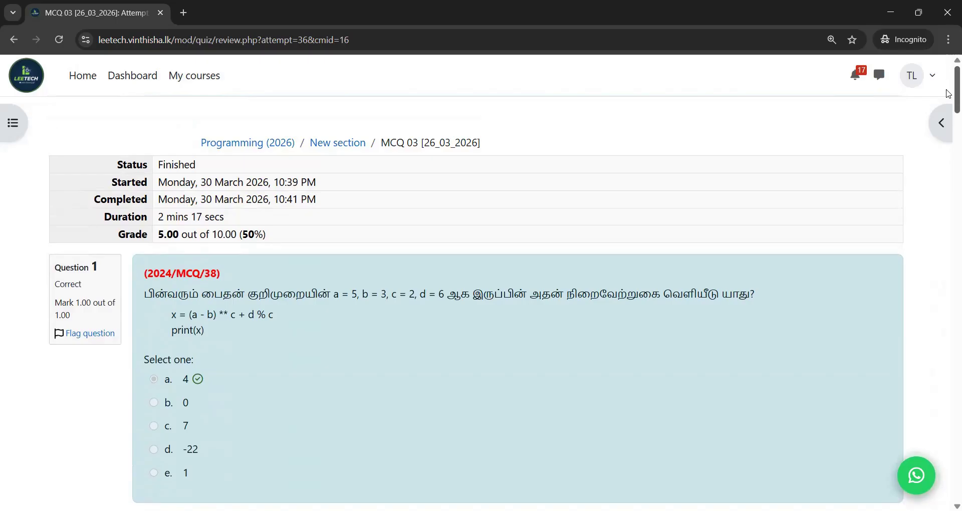
left_click_drag(947, 93, 947, 133)
- Return to the LEETECH home page and open the LeeTech YouTube channel link
scroll(948, 134, "down", 20)
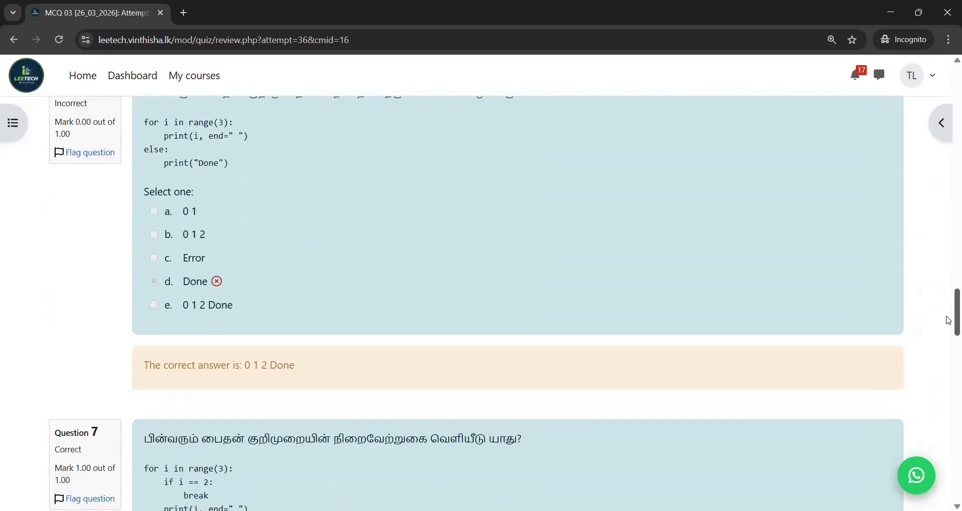
left_click_drag(948, 320, 949, 87)
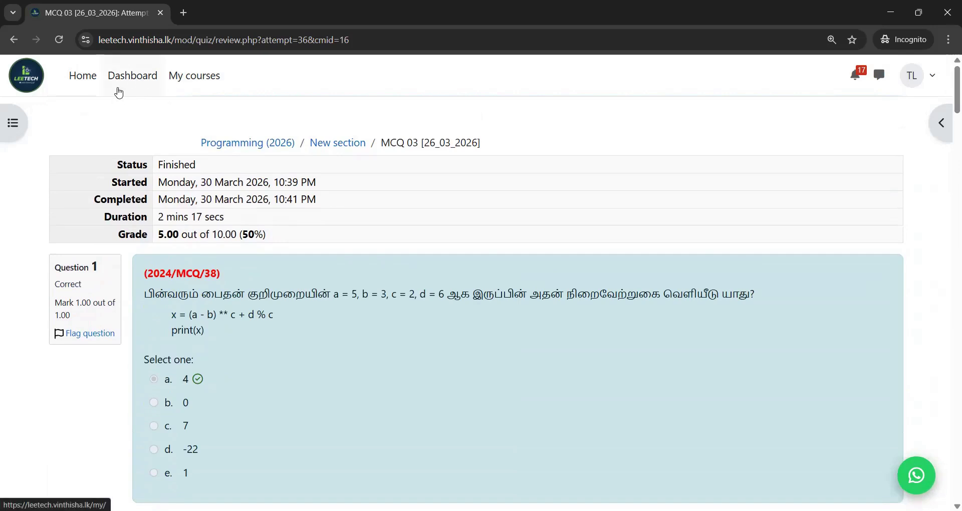
left_click(83, 87)
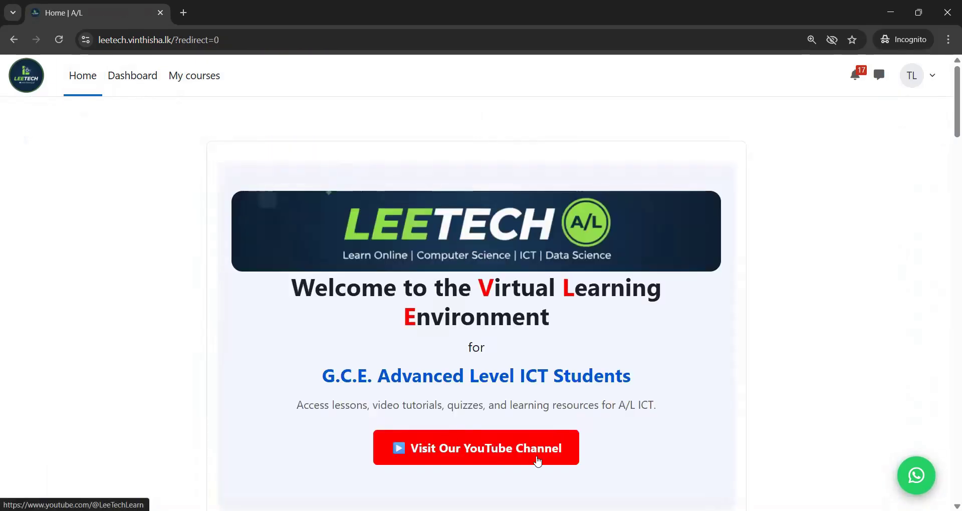
left_click(469, 452)
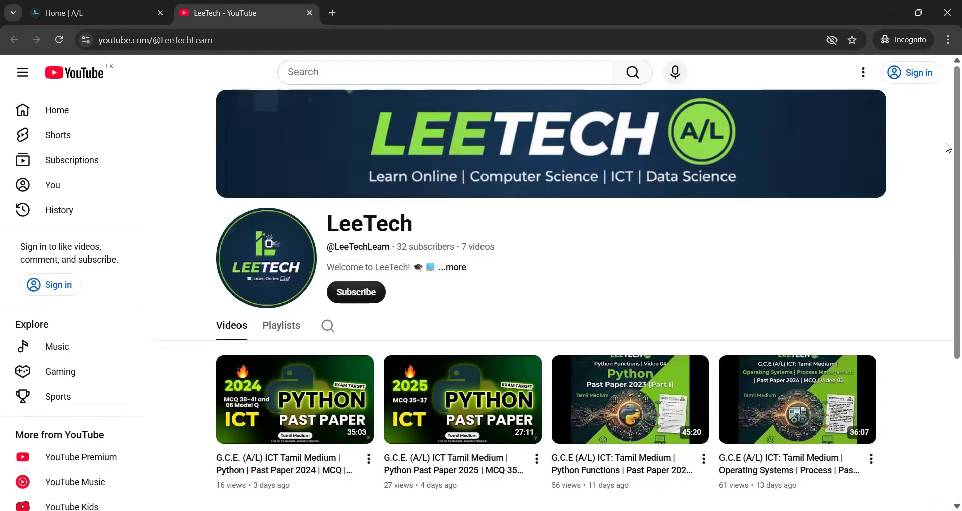
- Scroll the LeeTech channel page to view its Python past paper videos
scroll(948, 150, "down", 1)
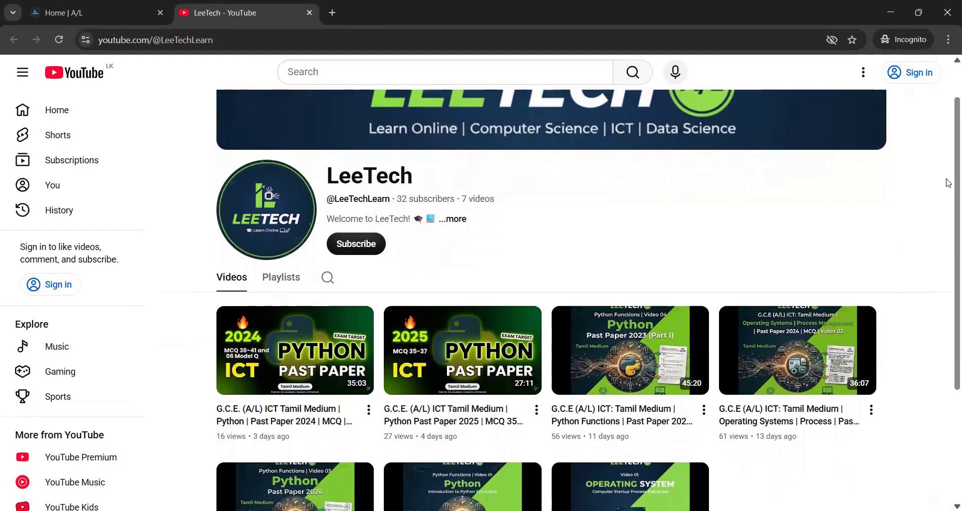